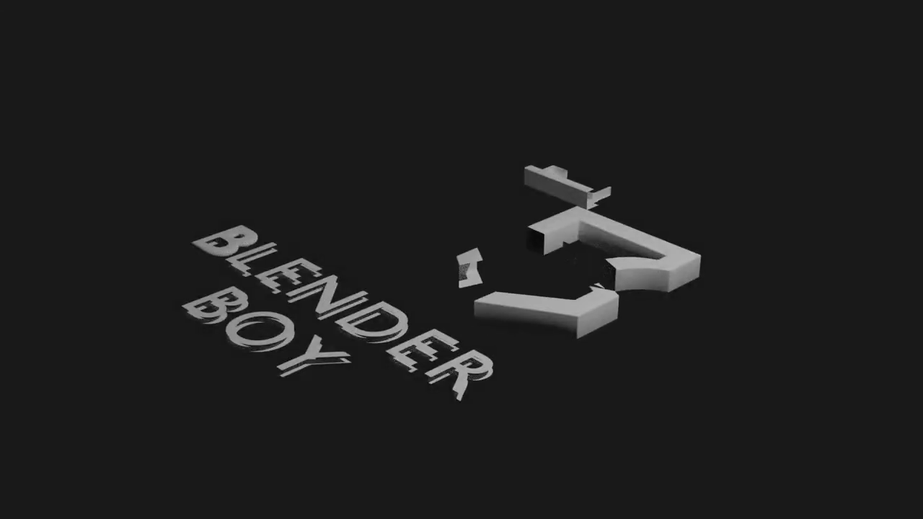
# Step: In top view, delete the default cube and add a trial circle mesh
pyautogui.press('KP_7')
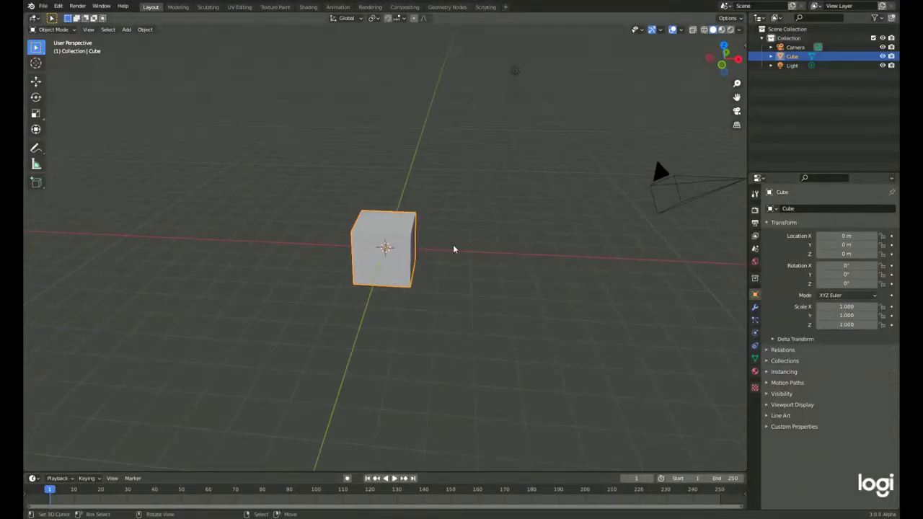
pyautogui.press('Delete')
pyautogui.hotkey('shift', 'a')
pyautogui.click(516, 265)
# Step: Enlarge the trial circle, then delete it and dismiss the Add menu
pyautogui.press('Tab')
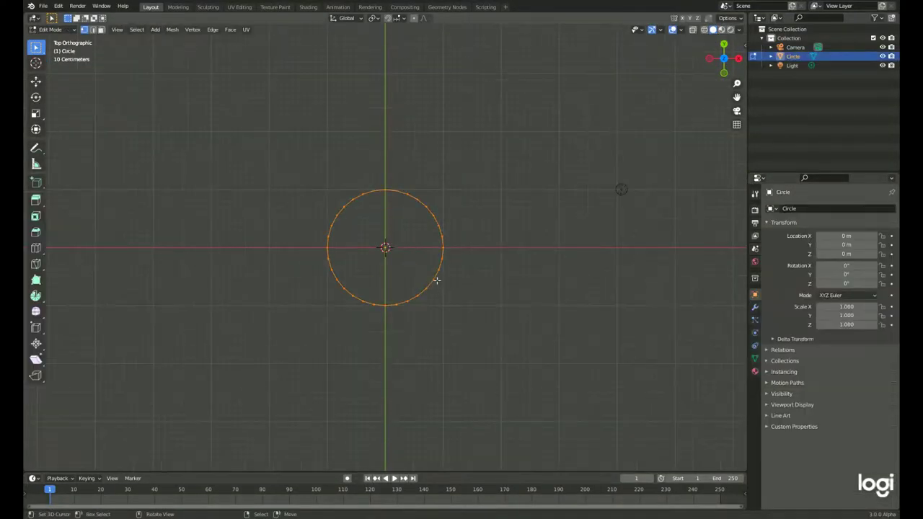
pyautogui.press('s')
pyautogui.press('Tab')
pyautogui.press('Delete')
pyautogui.hotkey('shift', 'a')
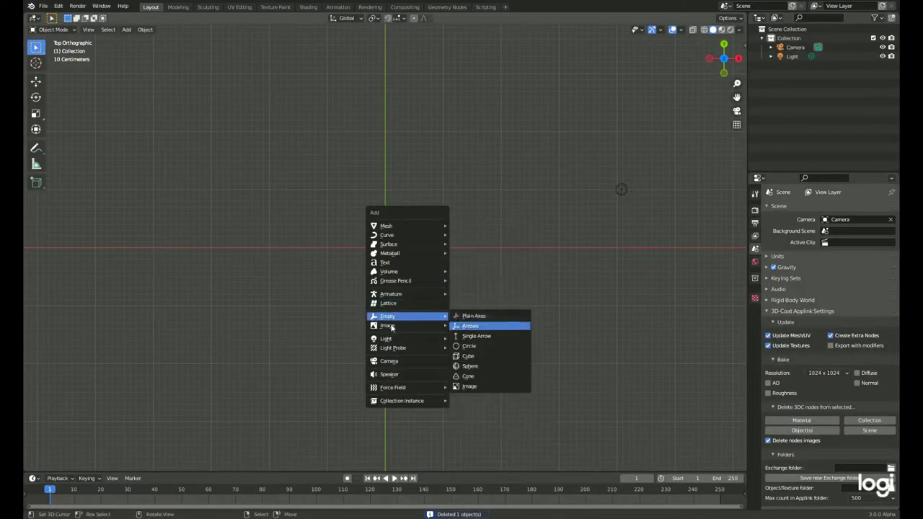
pyautogui.press('Escape')
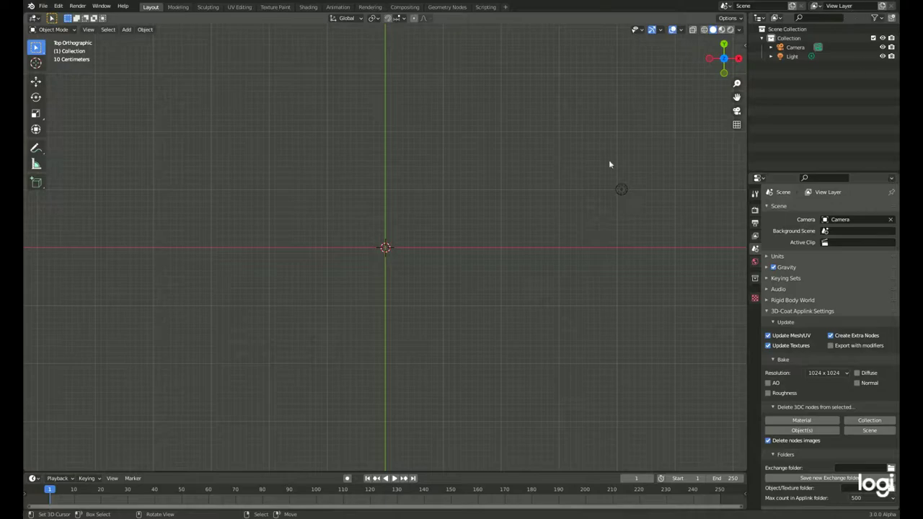
# Step: Add a circle mesh and centre the photo's left ring on the origin
pyautogui.hotkey('shift', 'a')
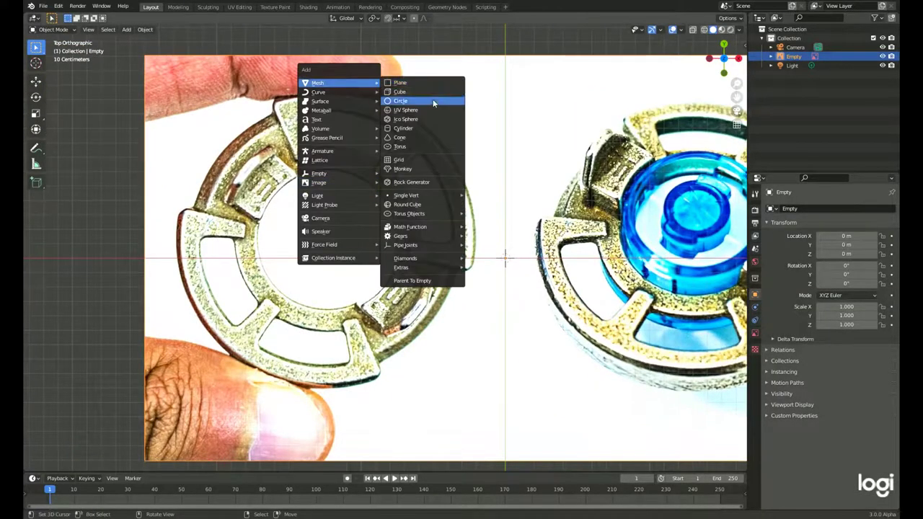
pyautogui.click(415, 95)
pyautogui.scroll(-4, 249, 220)
pyautogui.scroll(5, 249, 220)
pyautogui.click(249, 220)
pyautogui.press('g')
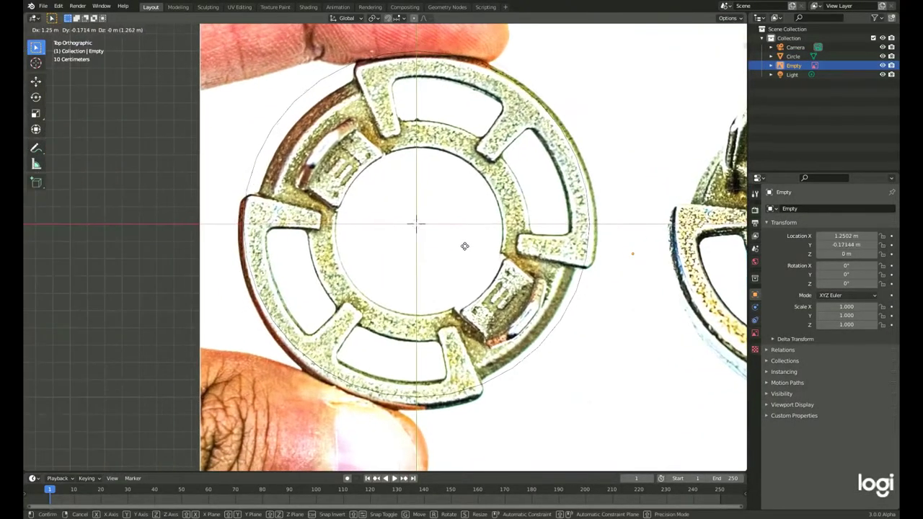
pyautogui.click(463, 243)
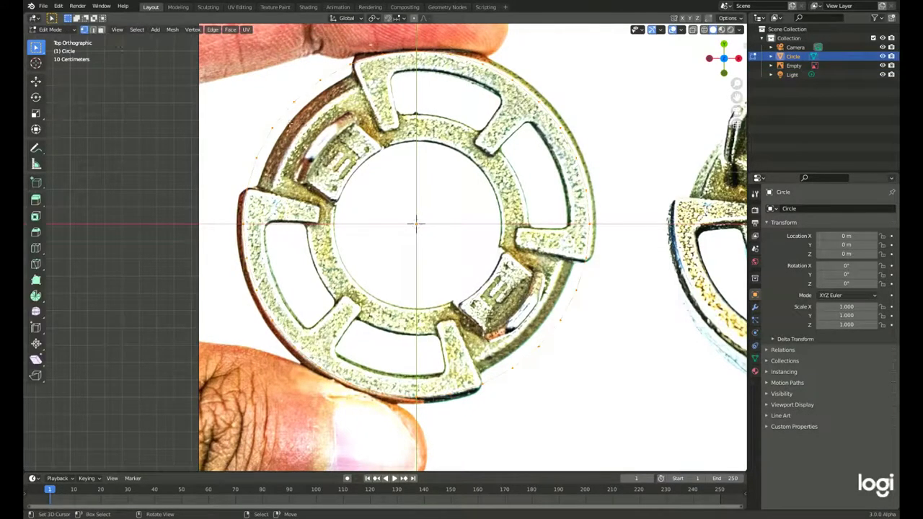
# Step: Extrude the circle into a band and resize it to fit the ring
pyautogui.press('e')
pyautogui.press('s')
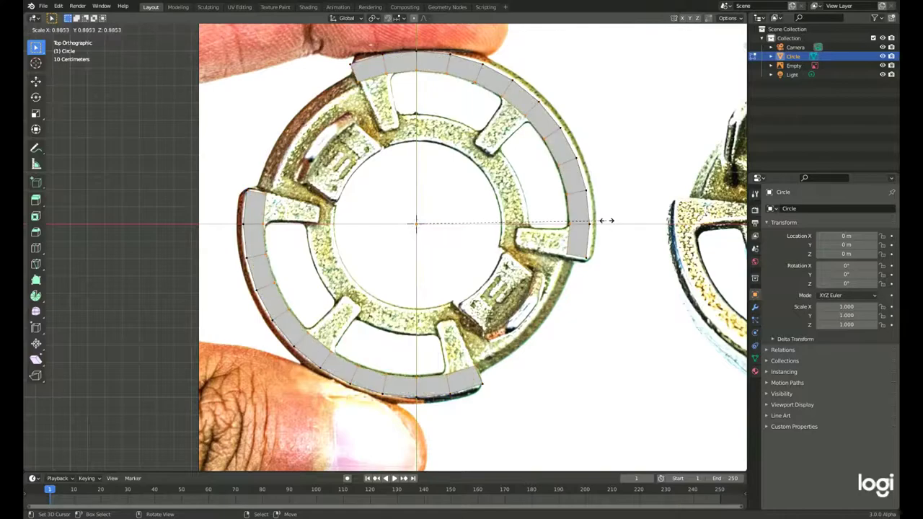
pyautogui.press('Tab')
pyautogui.press('s')
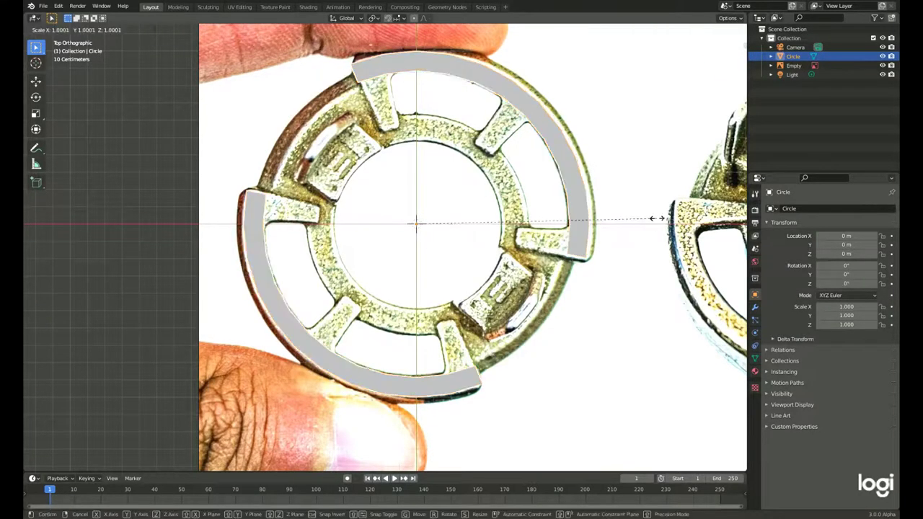
pyautogui.click(662, 217)
pyautogui.press('Tab')
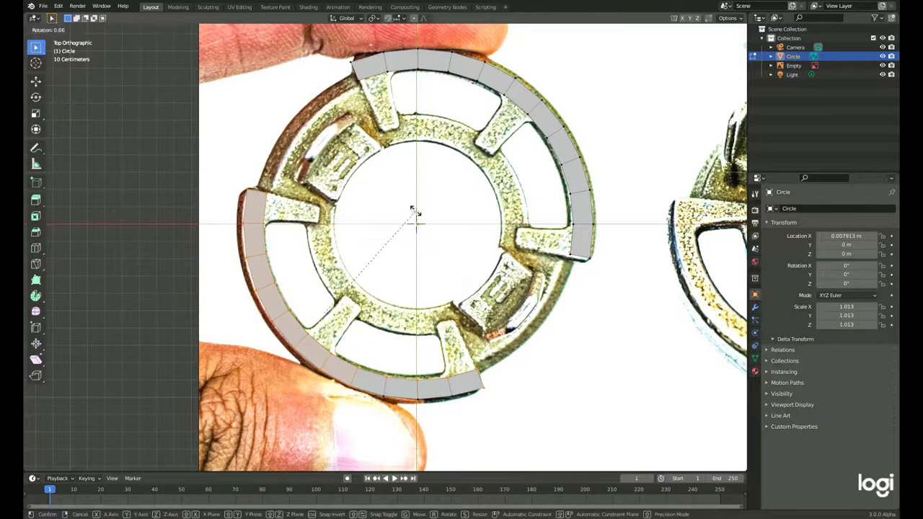
# Step: Extrude spoke tabs from the band inward toward the centre
pyautogui.scroll(4, 408, 211)
pyautogui.press('e')
pyautogui.click(536, 194)
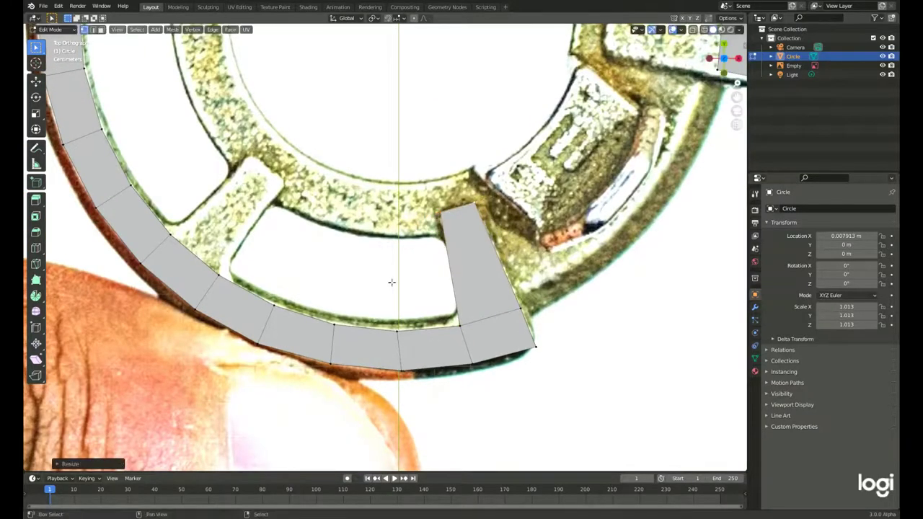
pyautogui.scroll(-1, 433, 252)
pyautogui.press('e')
pyautogui.press('KP_7')
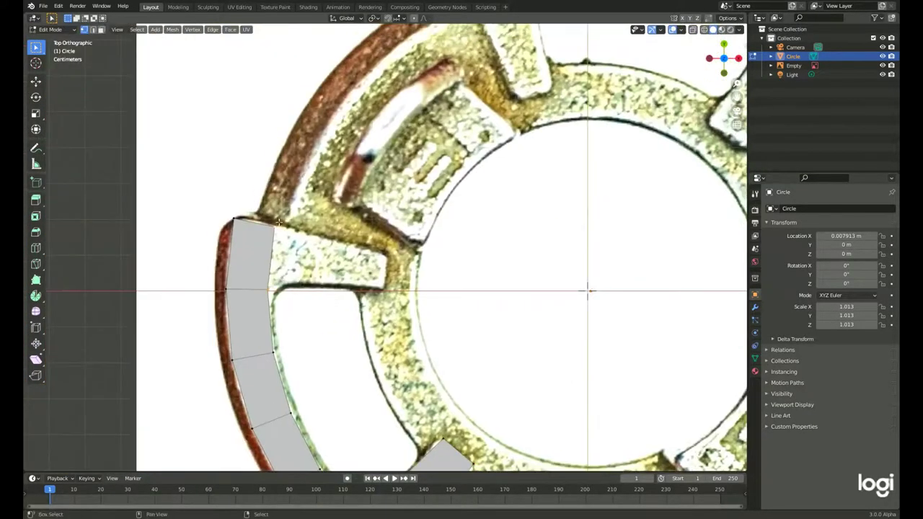
pyautogui.press('e')
pyautogui.click(401, 241)
pyautogui.scroll(-5, 401, 242)
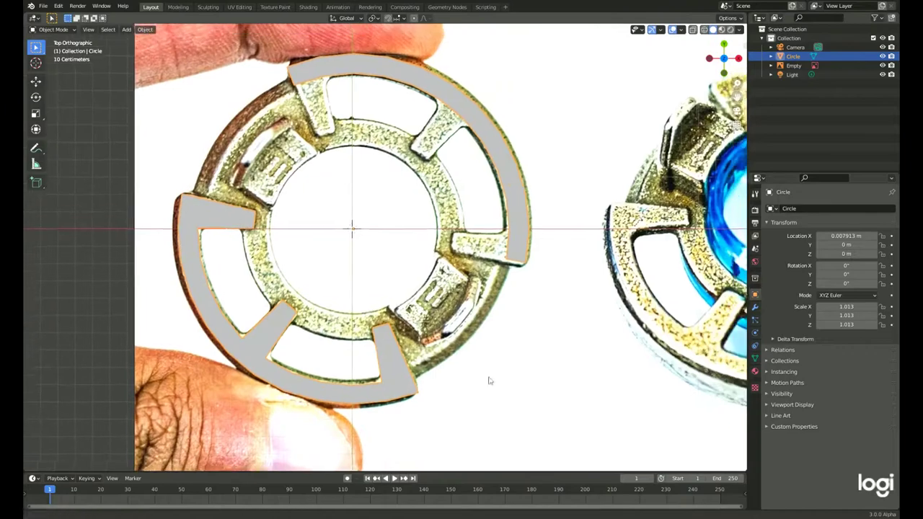
pyautogui.rightClick(330, 130)
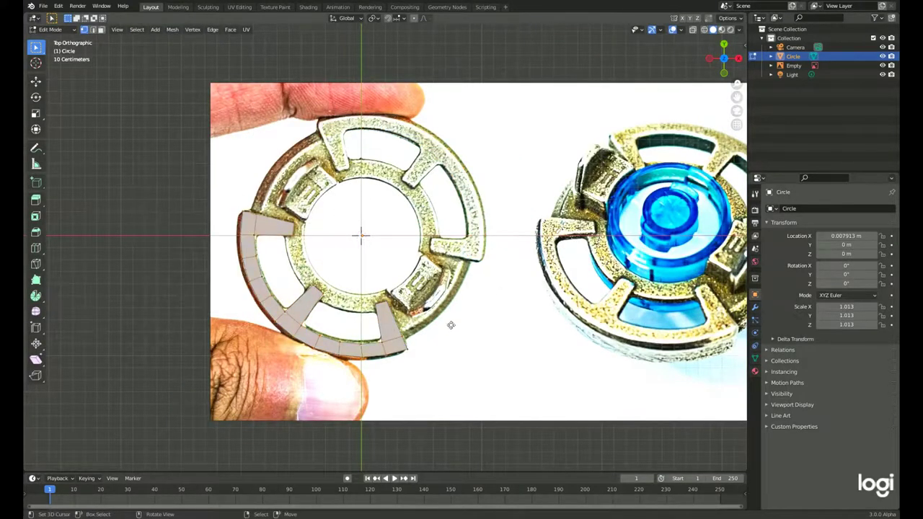
# Step: Duplicate the band and spokes and rotate the copy 180° around Z
pyautogui.hotkey('shift', 'd')
pyautogui.press('Escape')
pyautogui.press('r')
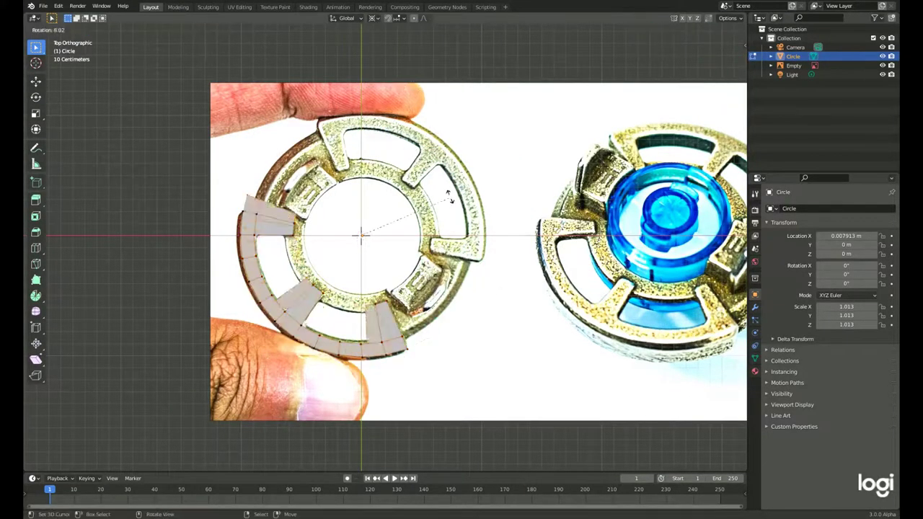
pyautogui.press('z')
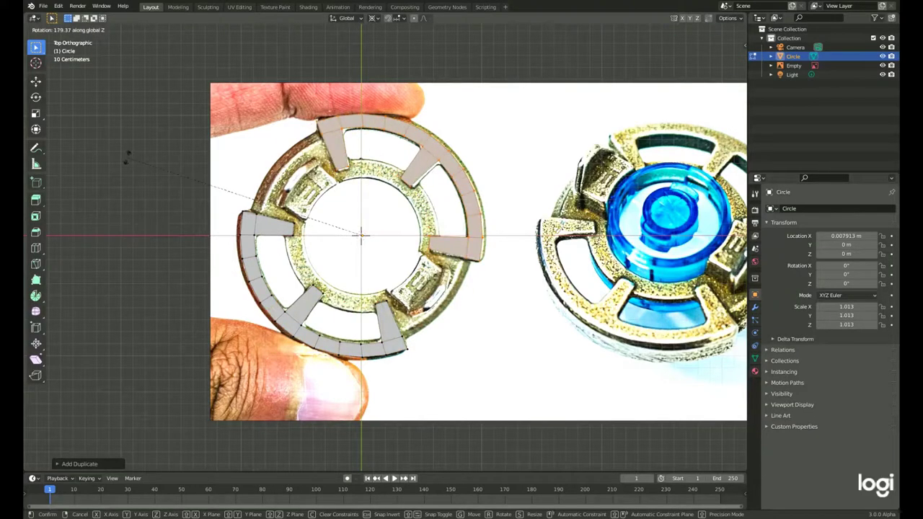
pyautogui.keyDown('shift'); pyautogui.moveTo(443, 362); pyautogui.dragTo(416, 355, button='middle'); pyautogui.keyUp('shift')
pyautogui.hotkey('shift', 'a')
# Step: Add a centre circle disc to fill the middle of the traced shape
pyautogui.click(306, 229)
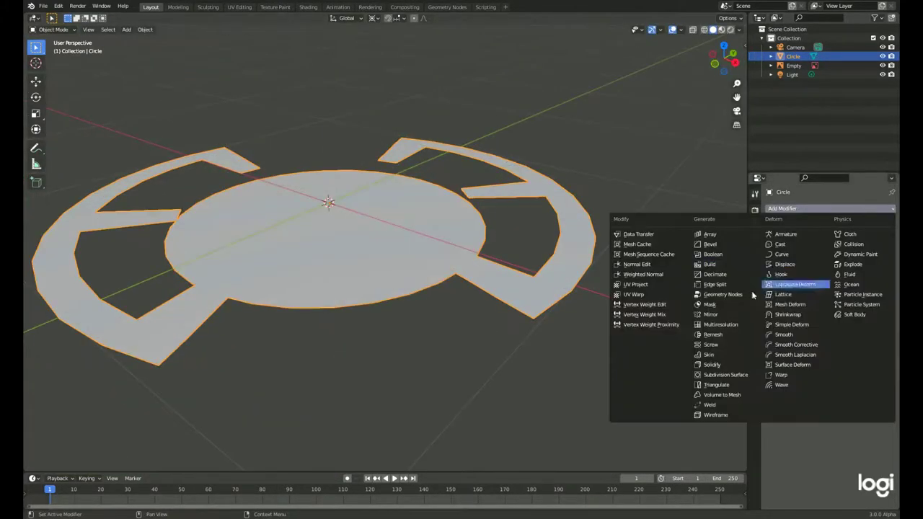
pyautogui.rightClick(123, 219)
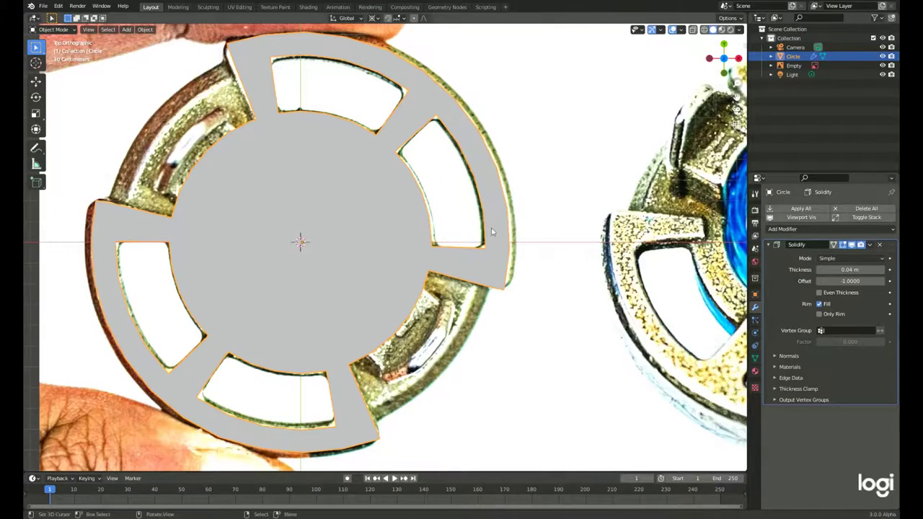
pyautogui.press('Tab')
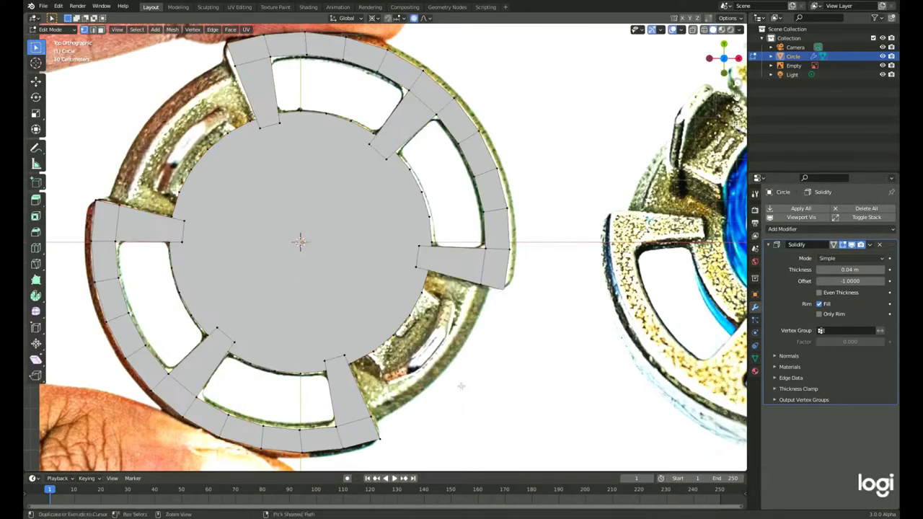
pyautogui.press('Tab')
# Step: Reset the object's origin and add a 3-segment vertex Bevel modifier
pyautogui.rightClick(361, 169)
pyautogui.click(440, 181)
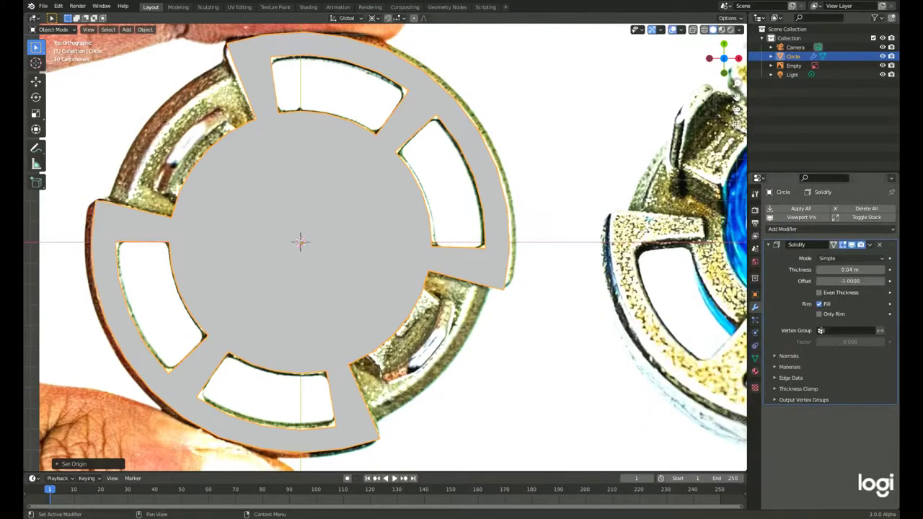
pyautogui.click(830, 229)
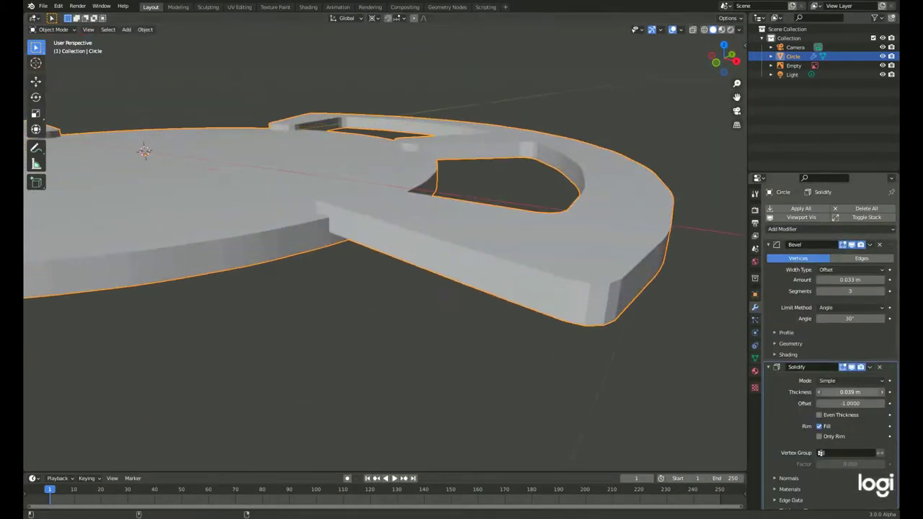
# Step: Add a second 2-segment 0.004 m edge Bevel and extrude the outer rim faces outward
pyautogui.click(797, 230)
pyautogui.click(709, 264)
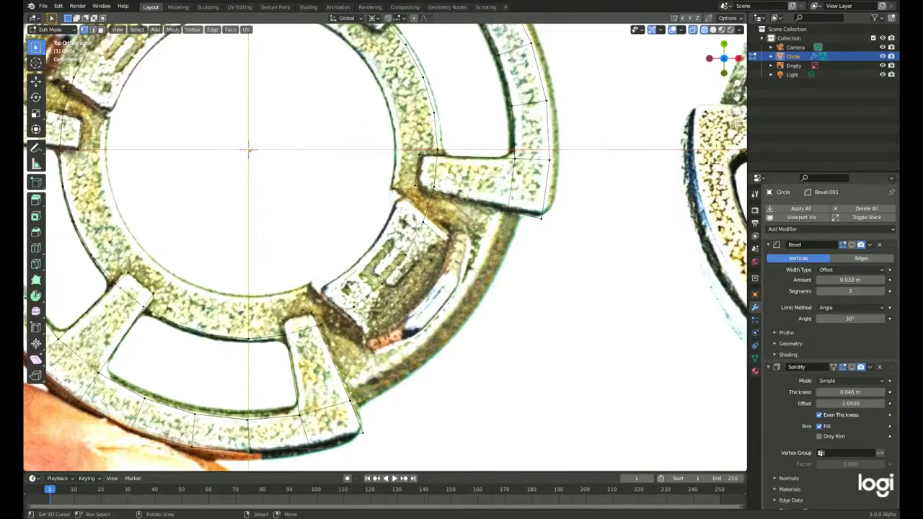
pyautogui.press('s')
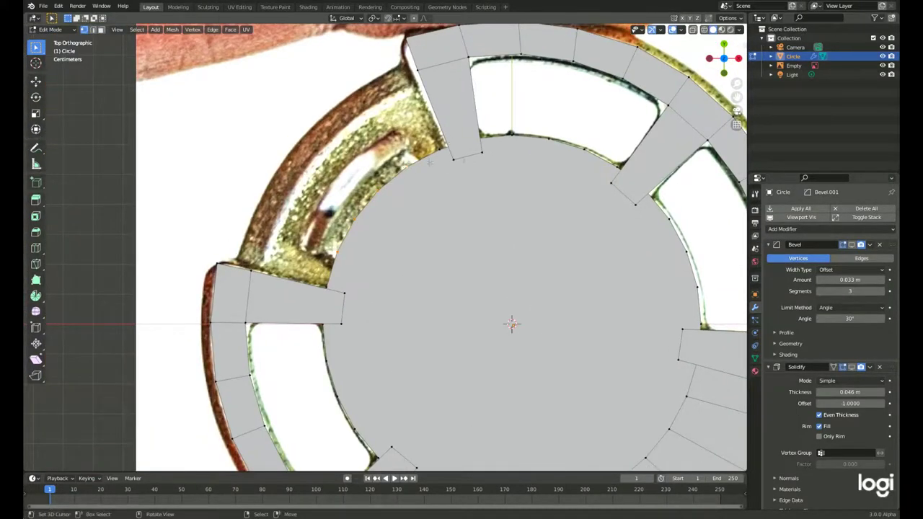
pyautogui.press('e')
pyautogui.press('s')
pyautogui.click(447, 164)
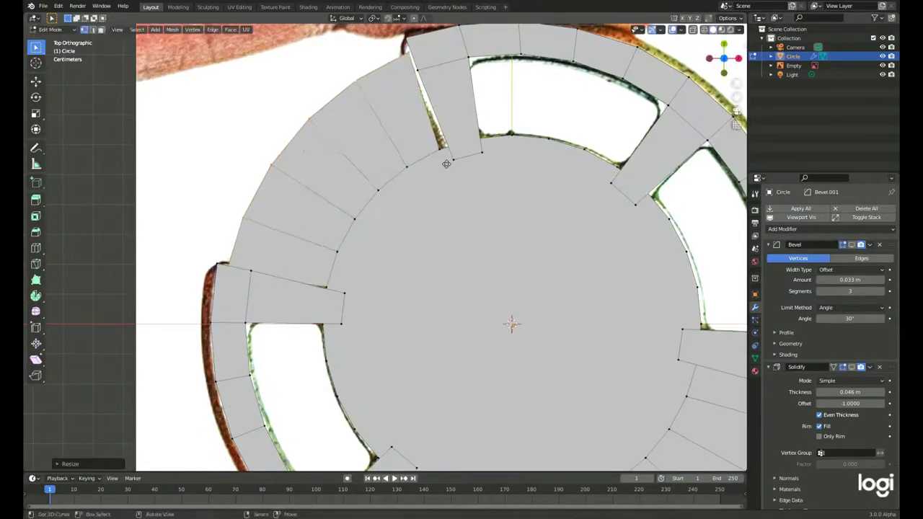
pyautogui.press('g')
pyautogui.click(329, 281)
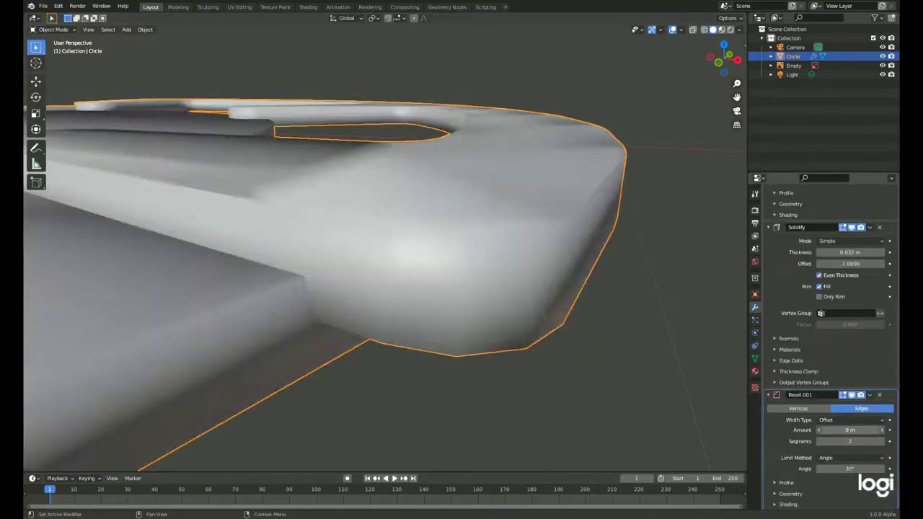
pyautogui.scroll(4, 831, 302)
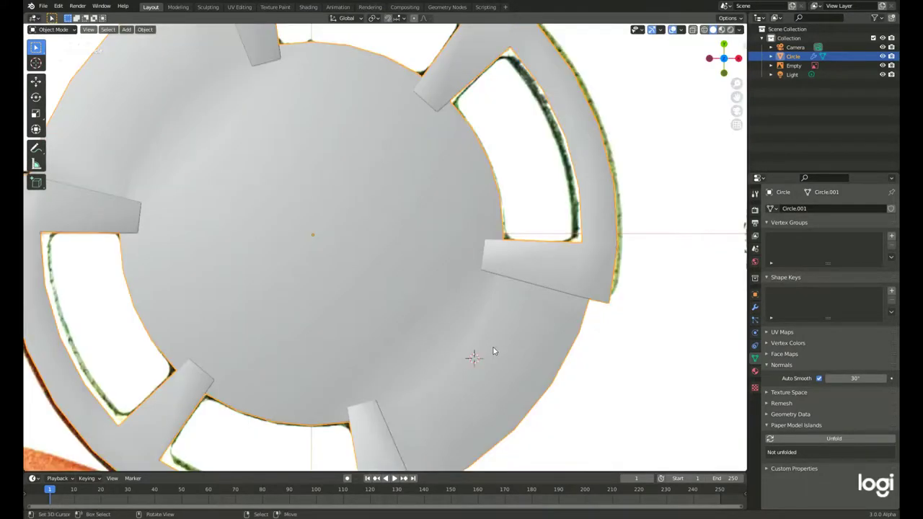
# Step: Add a small cube block, angle it to follow the ring, and loop-cut it
pyautogui.hotkey('shift', 'a')
pyautogui.click(537, 146)
pyautogui.press('s')
pyautogui.click(438, 246)
pyautogui.press('r')
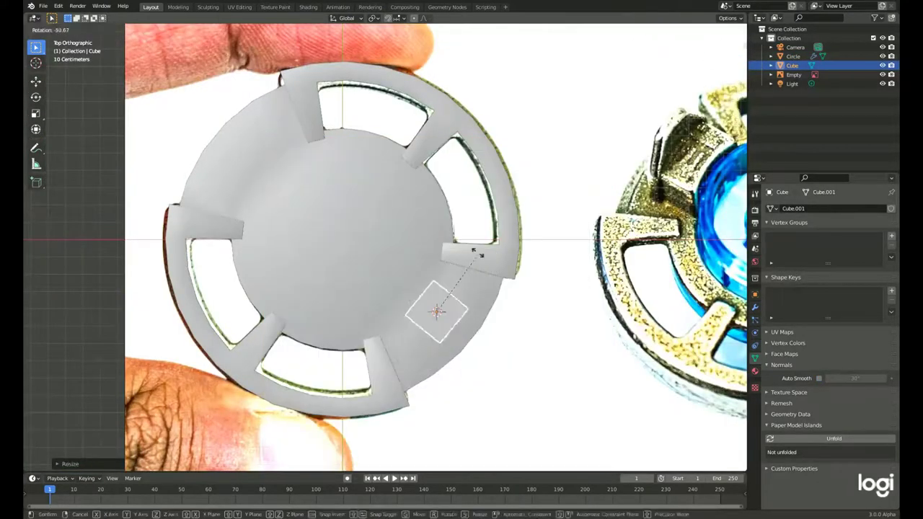
pyautogui.press('Return')
pyautogui.scroll(2, 477, 254)
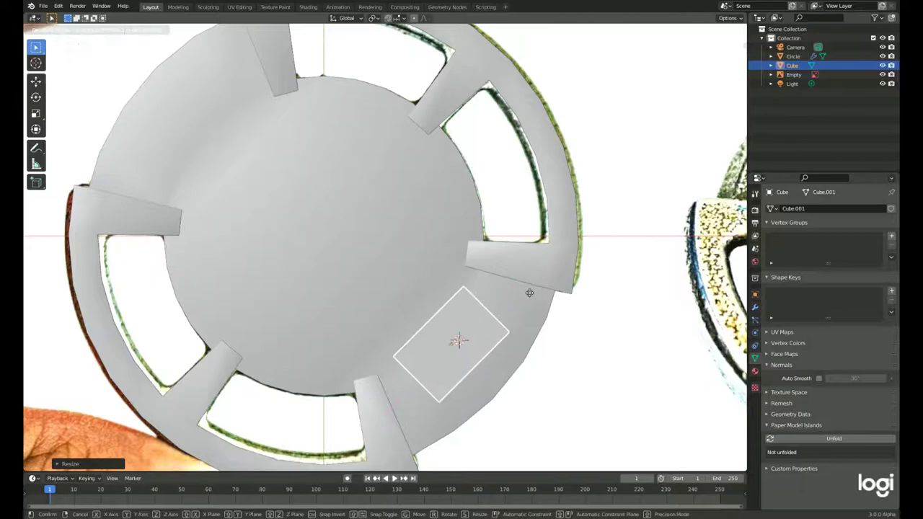
pyautogui.press('Tab')
pyautogui.hotkey('ctrl', 'r')
pyautogui.click(453, 321)
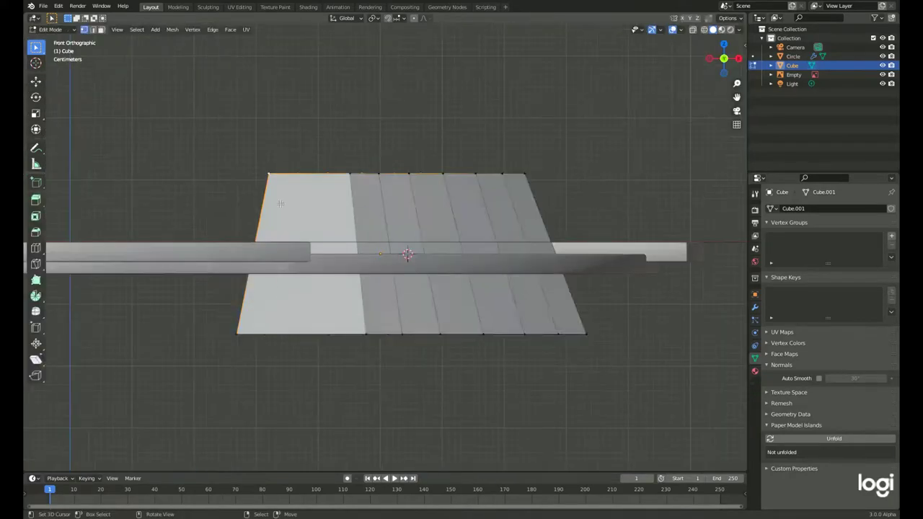
pyautogui.press('z')
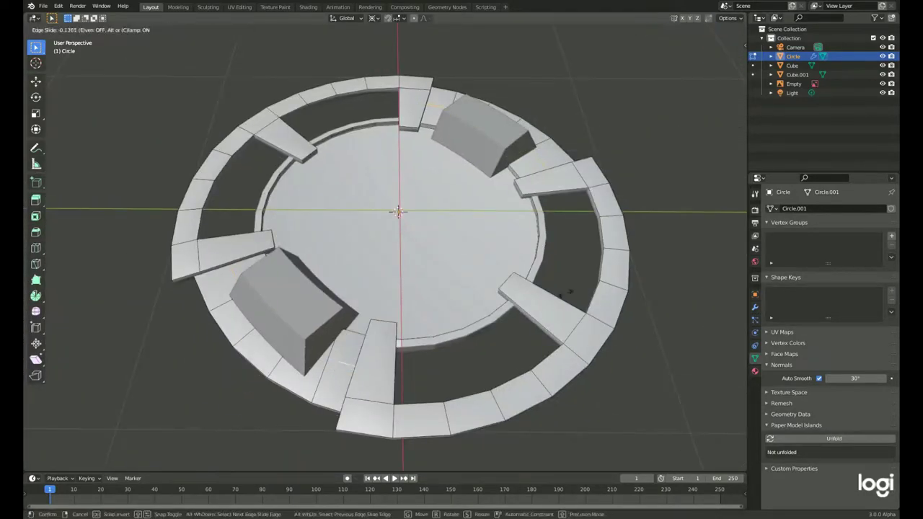
# Step: Finish sliding the block's edge loop and return to a top view of the ring
pyautogui.click(361, 306)
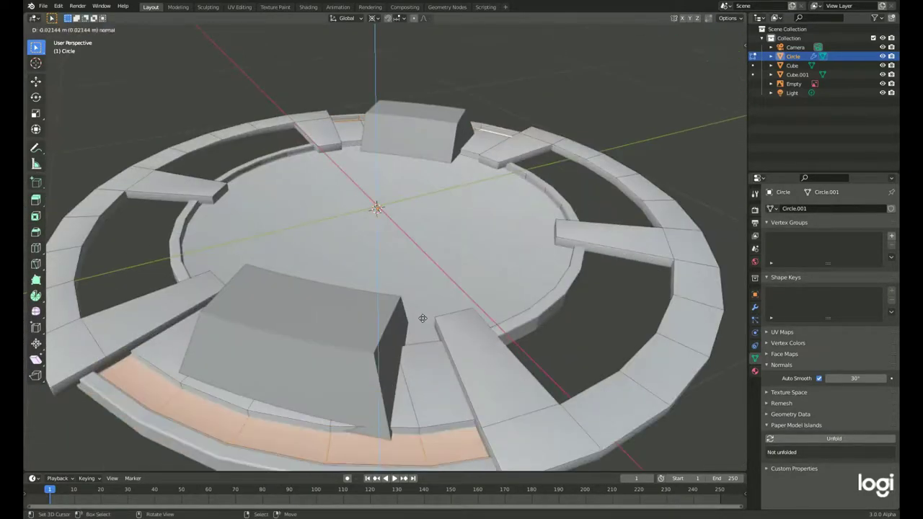
pyautogui.press('Tab')
pyautogui.moveTo(547, 127); pyautogui.dragTo(445, 295, button='middle')
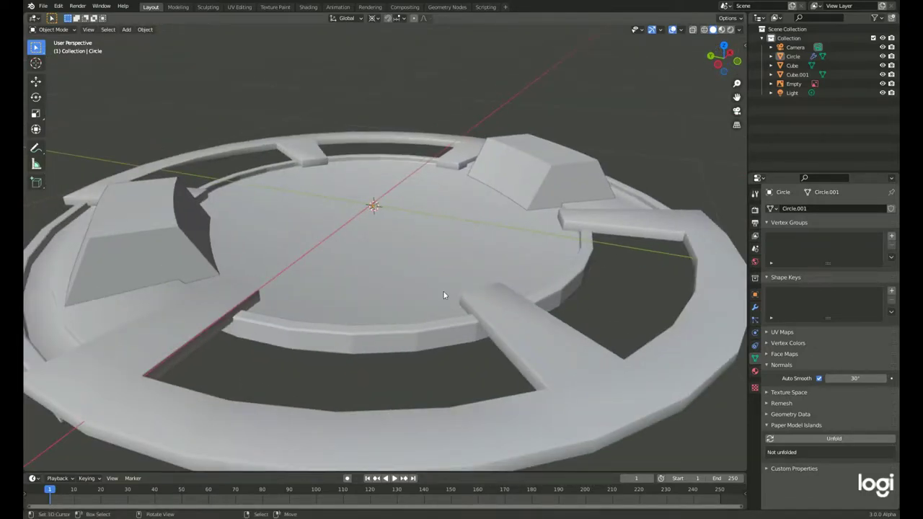
pyautogui.press('KP_7')
pyautogui.scroll(3, 435, 305)
pyautogui.hotkey('shift', 'a')
pyautogui.press('Escape')
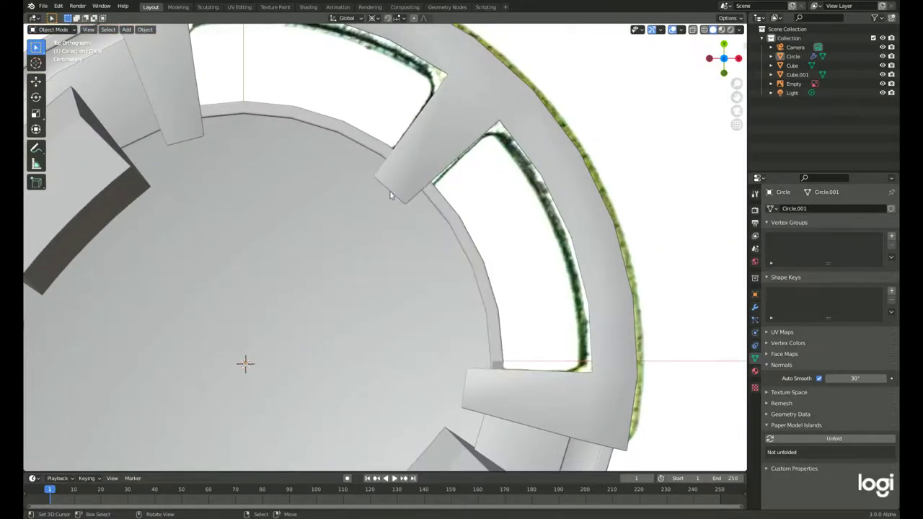
# Step: Add a new circle mesh and scale it along with the two cubes
pyautogui.hotkey('shift', 'a')
pyautogui.click(404, 216)
pyautogui.scroll(-3, 404, 216)
pyautogui.press('s')
pyautogui.keyDown('shift'); pyautogui.click(434, 349); pyautogui.keyUp('shift')
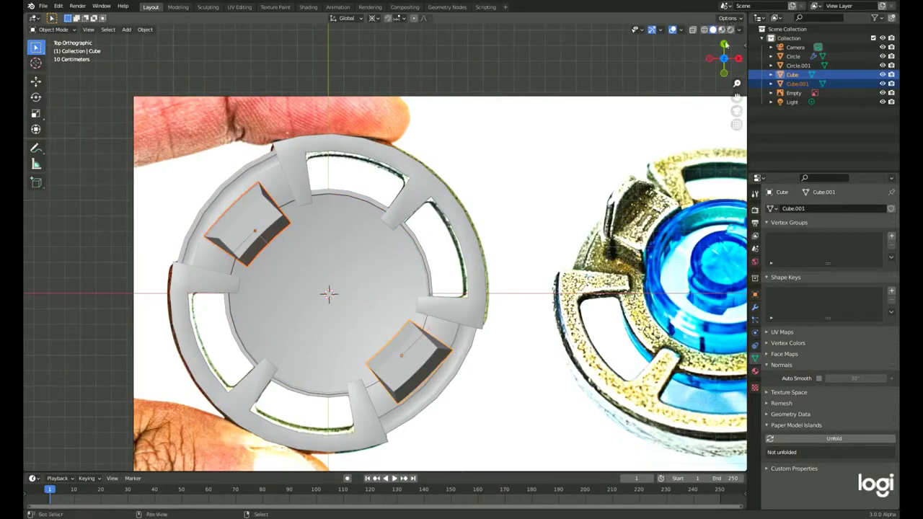
pyautogui.scroll(2, 488, 199)
pyautogui.press('s')
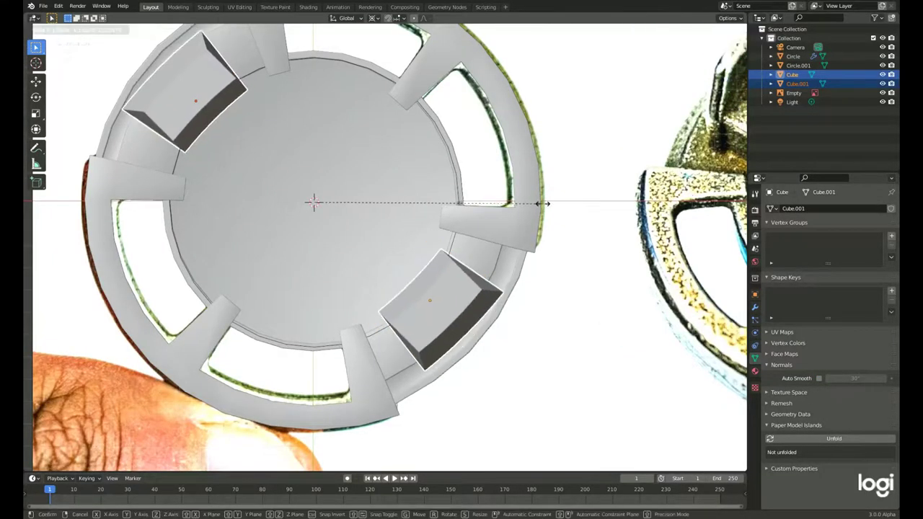
pyautogui.press('Return')
# Step: Resize the new circle and, in Edit Mode, fit its edge to the photo's inner rim
pyautogui.click(453, 250)
pyautogui.press('z')
pyautogui.press('Escape')
pyautogui.press('s')
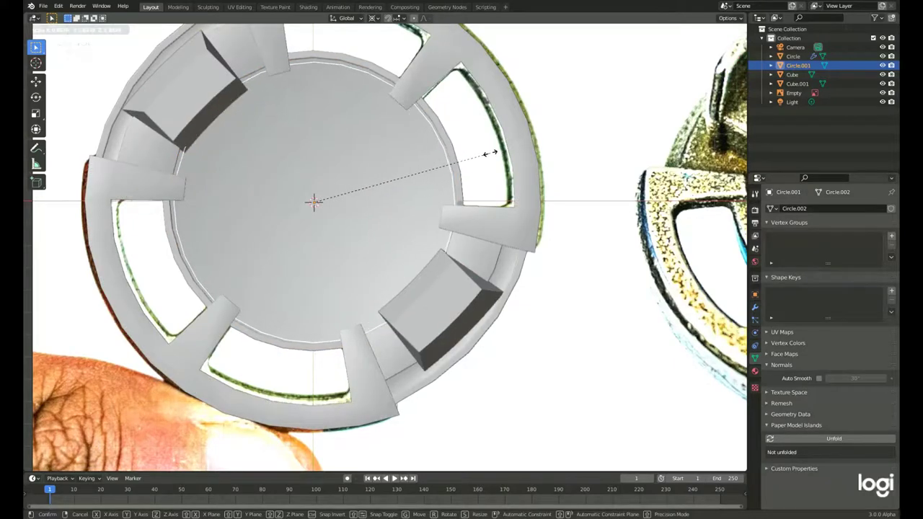
pyautogui.click(490, 153)
pyautogui.press('Tab')
pyautogui.press('z')
pyautogui.press('x')
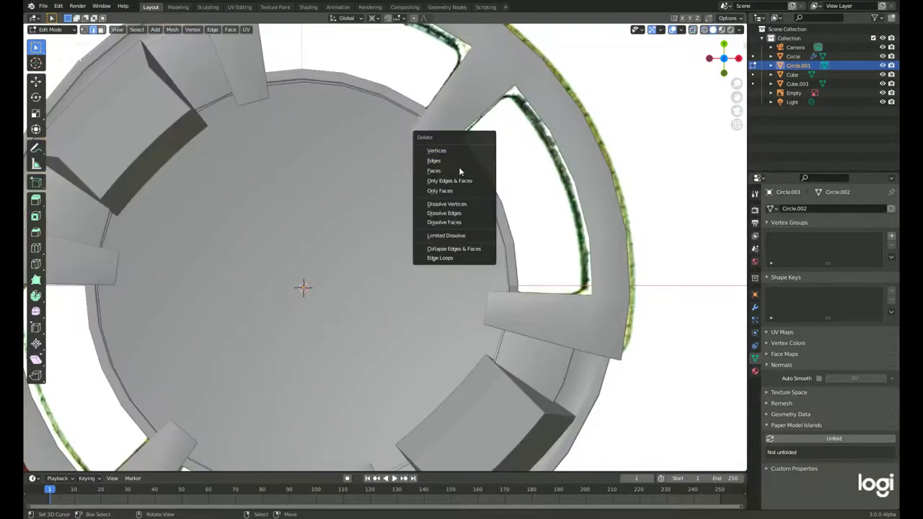
pyautogui.press('Escape')
pyautogui.press('KP_7')
pyautogui.scroll(3, 433, 155)
pyautogui.press('s')
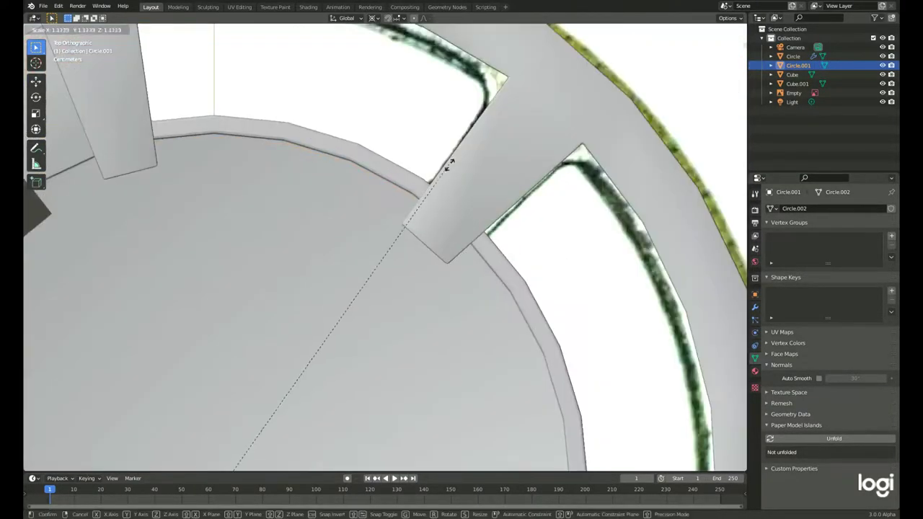
pyautogui.click(442, 179)
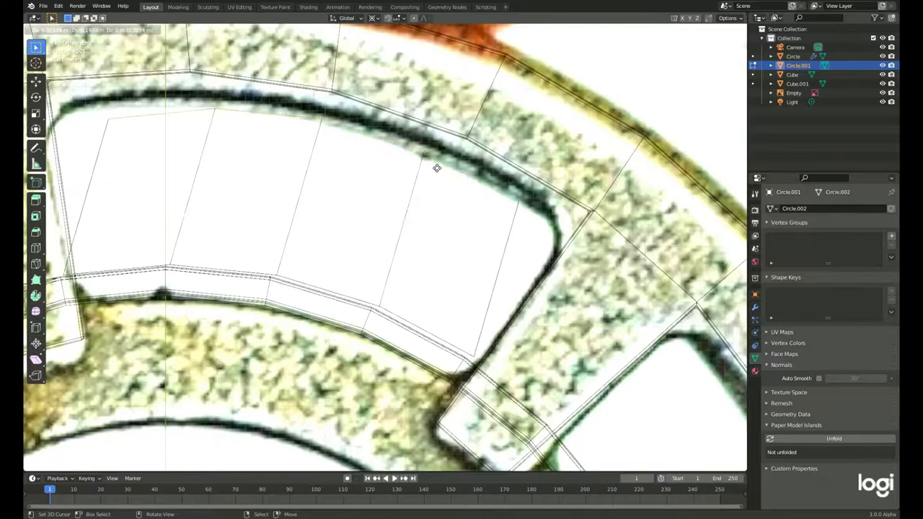
# Step: Extrude the ring region into walls and add sliding loop cuts along them
pyautogui.click(436, 168)
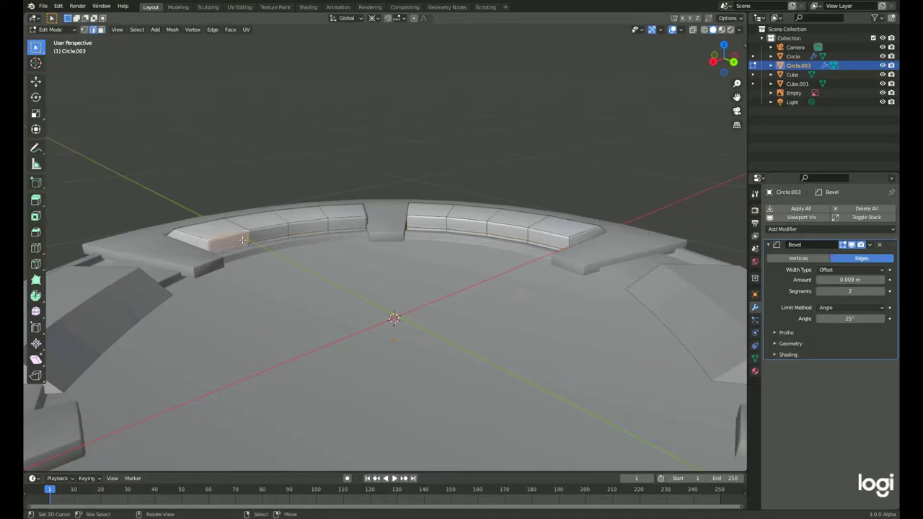
pyautogui.moveTo(453, 218); pyautogui.dragTo(314, 167, button='middle')
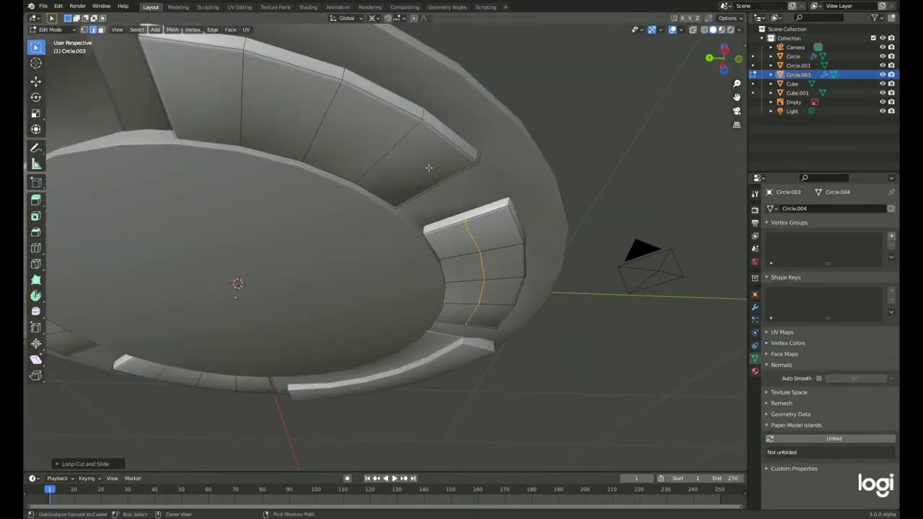
pyautogui.press('g')
pyautogui.press('g')
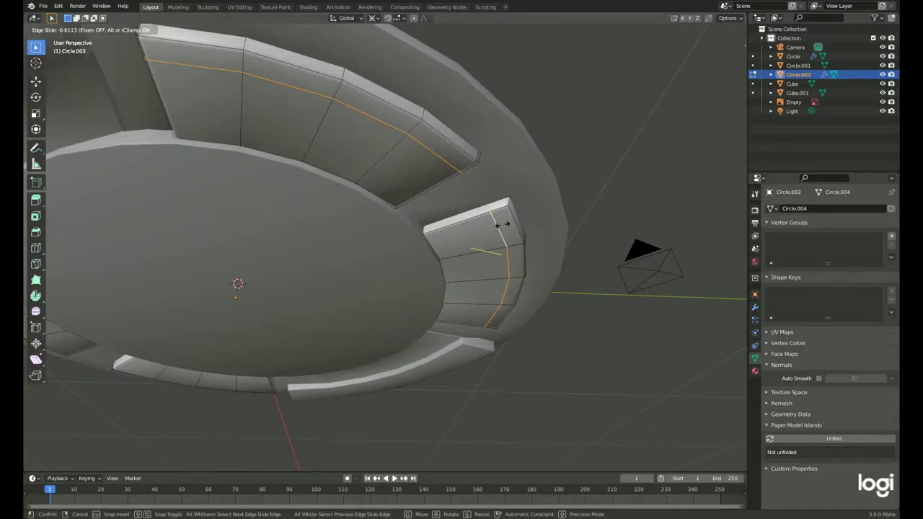
pyautogui.hotkey('ctrl', 'r')
pyautogui.moveTo(467, 279); pyautogui.dragTo(292, 367, button='middle')
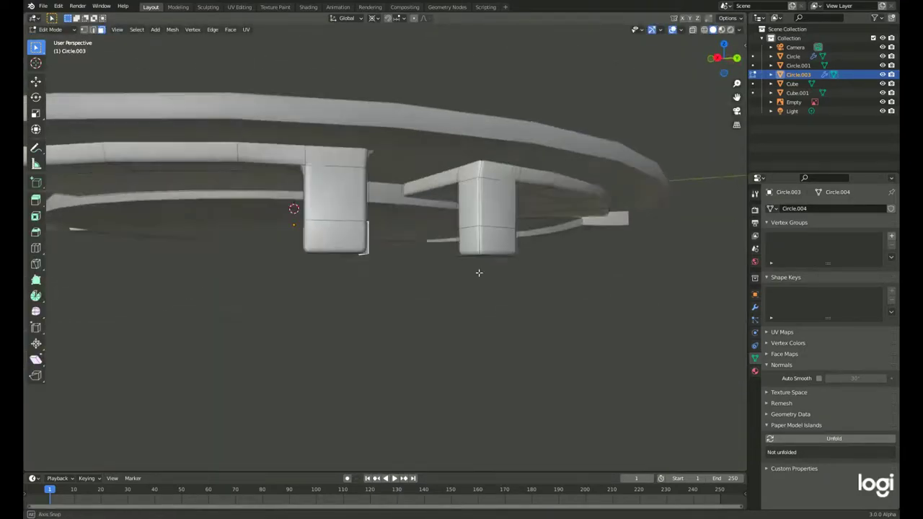
# Step: Poke the selected wall faces, close the wall ends, and switch to orthographic view
pyautogui.rightClick(521, 261)
pyautogui.click(537, 317)
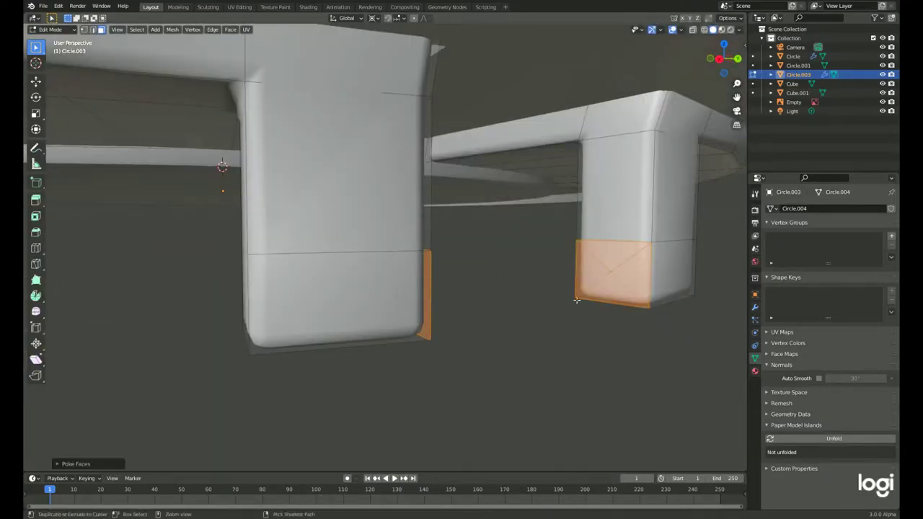
pyautogui.moveTo(527, 383); pyautogui.dragTo(516, 306, button='middle')
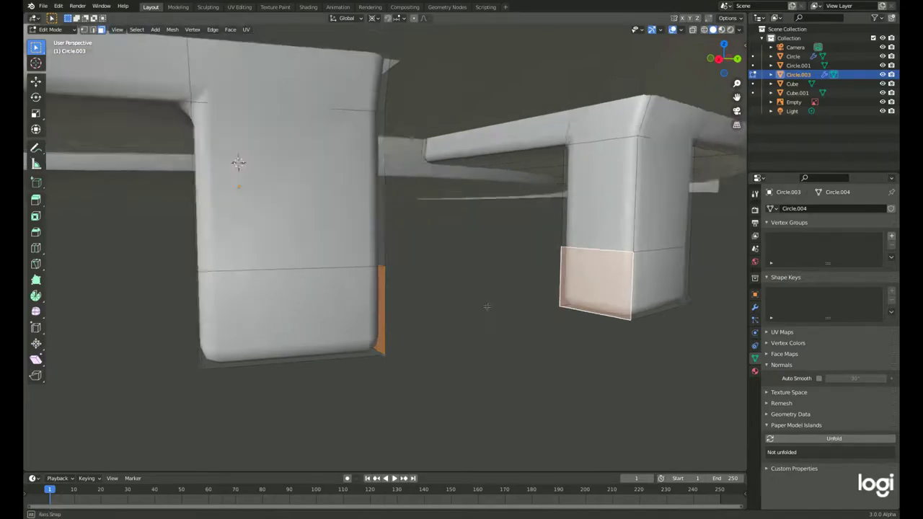
pyautogui.rightClick(516, 305)
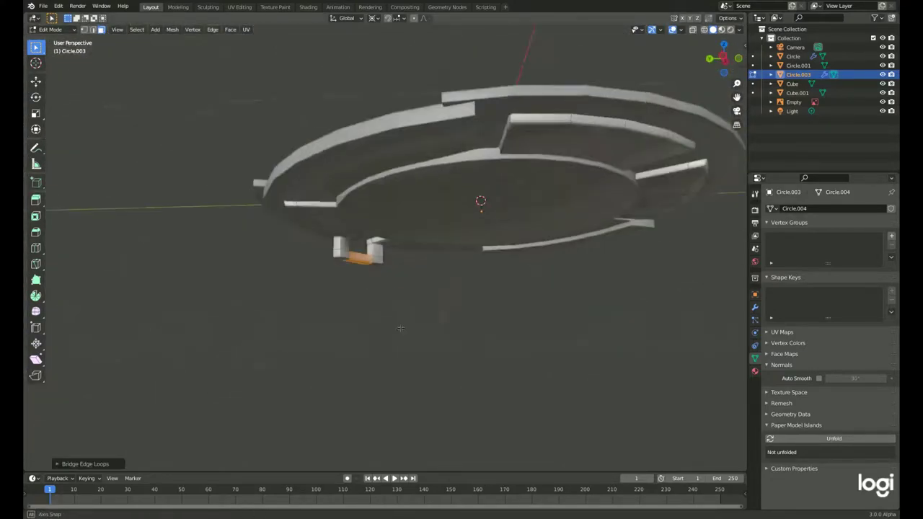
pyautogui.moveTo(461, 280); pyautogui.dragTo(672, 109, button='middle')
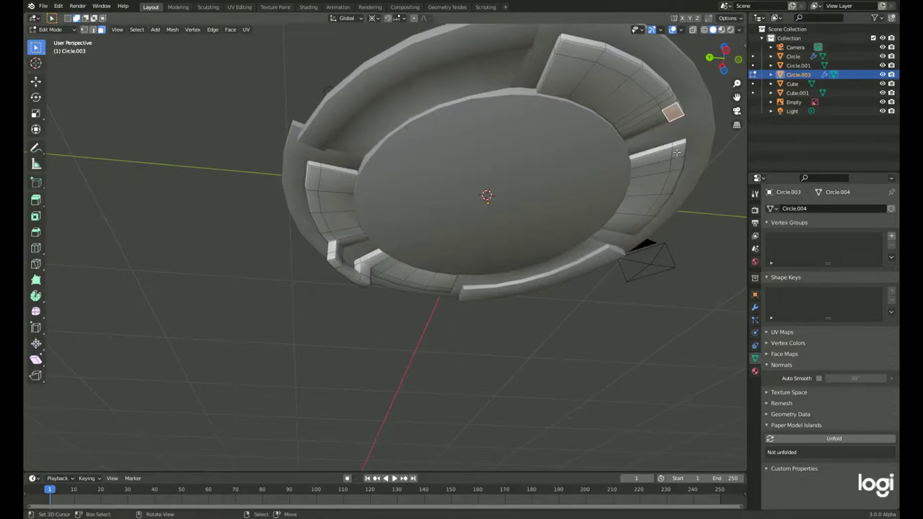
pyautogui.click(729, 18)
pyautogui.click(737, 124)
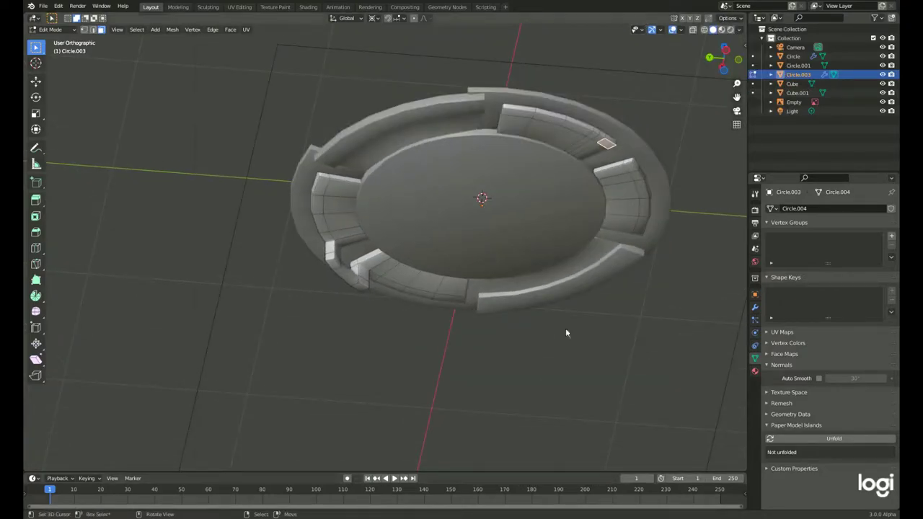
# Step: Extrude the selected face, then select all faces and inset them
pyautogui.scroll(3, 713, 121)
pyautogui.press('e')
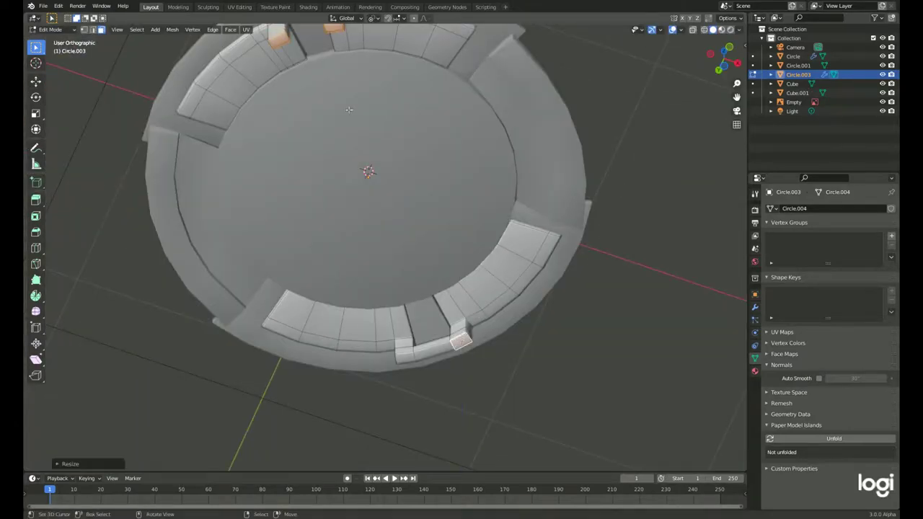
pyautogui.moveTo(350, 110); pyautogui.dragTo(96, 31, button='middle')
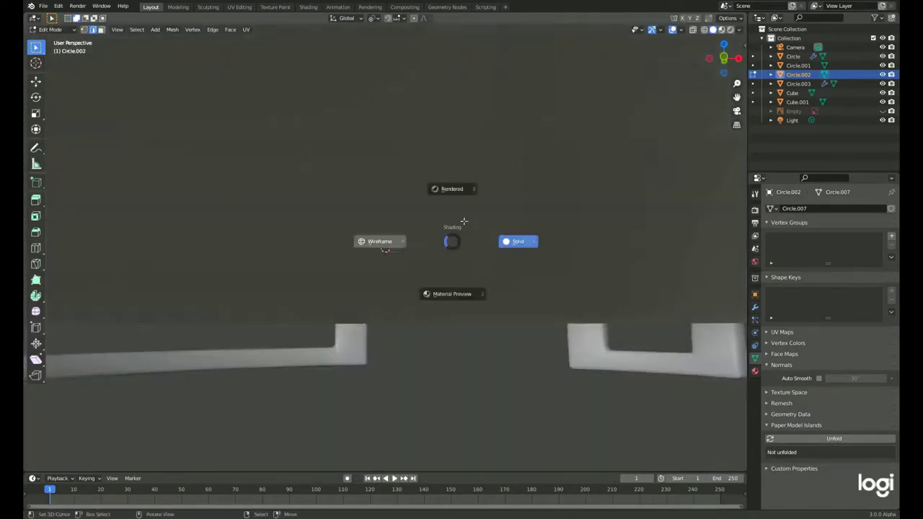
pyautogui.press('a')
pyautogui.press('i')
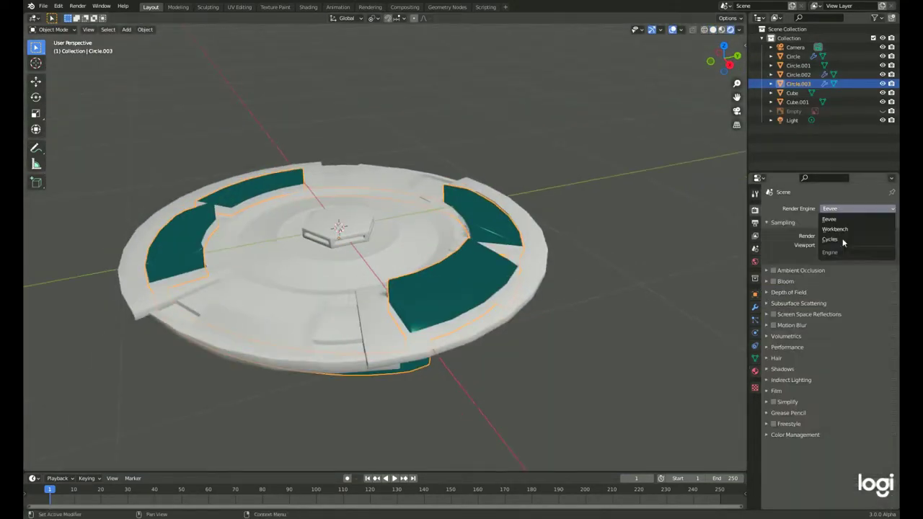
# Step: Switch the render engine to Cycles and preview the top in Rendered shading
pyautogui.click(843, 240)
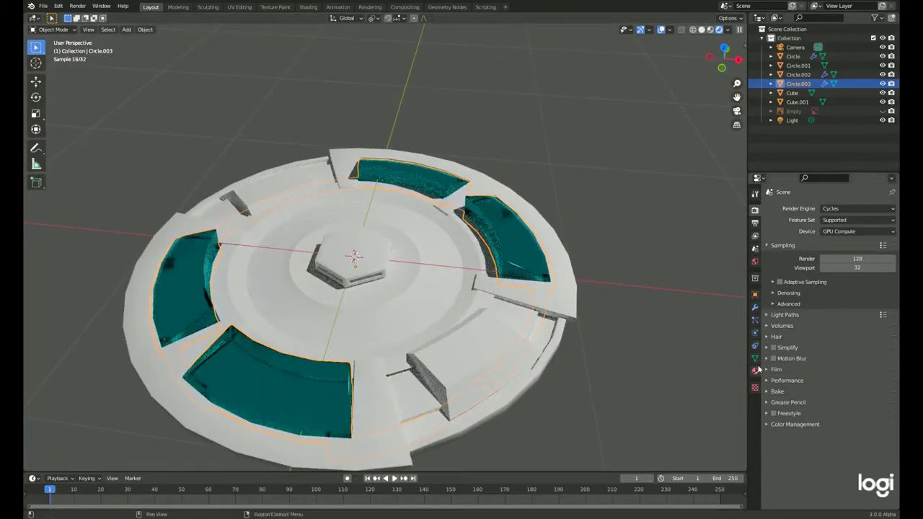
pyautogui.click(838, 293)
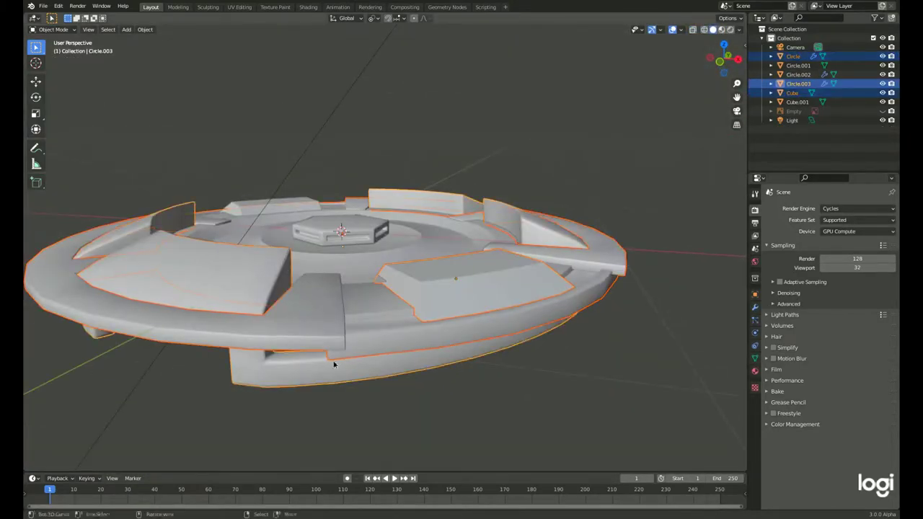
pyautogui.moveTo(334, 365); pyautogui.dragTo(475, 332, button='middle')
pyautogui.keyDown('shift'); pyautogui.click(474, 332); pyautogui.keyUp('shift')
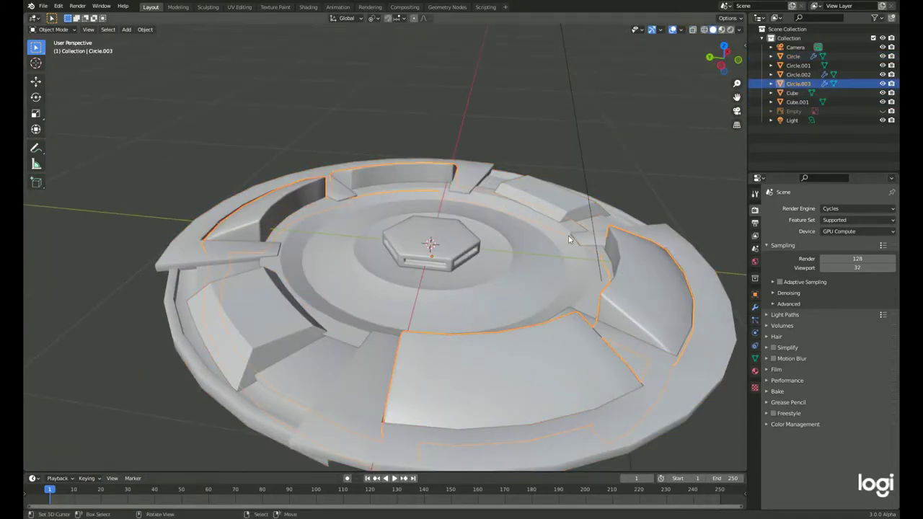
pyautogui.moveTo(648, 247); pyautogui.dragTo(556, 290, button='middle')
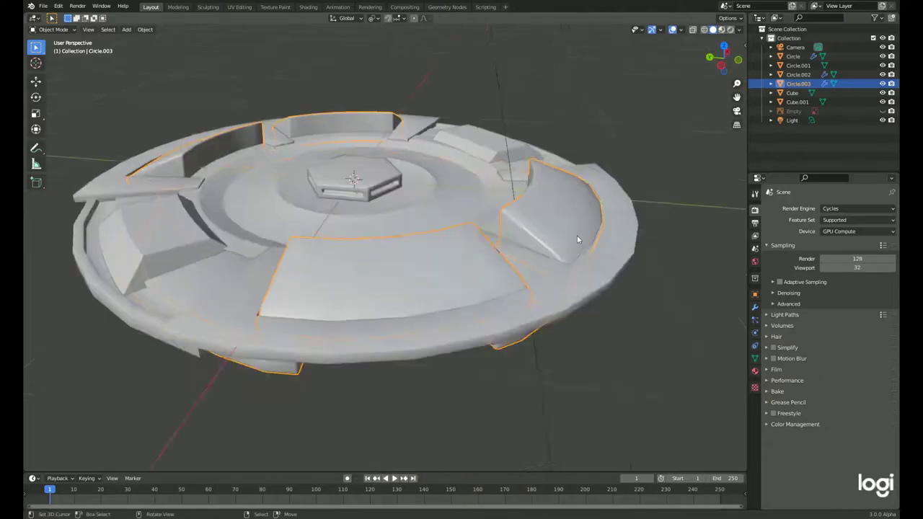
pyautogui.click(730, 30)
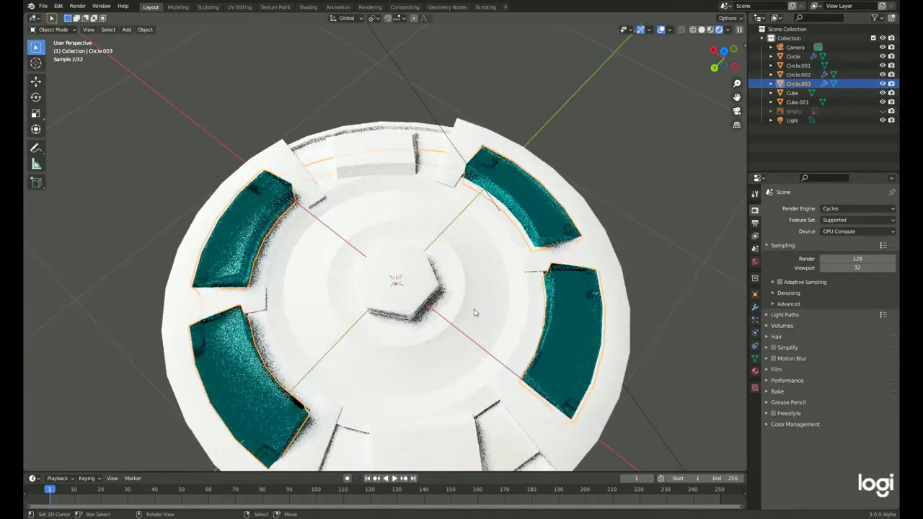
# Step: Back in solid shading, give the selected block a Glossy BSDF surface shader
pyautogui.click(464, 314)
pyautogui.moveTo(472, 313); pyautogui.dragTo(463, 312, button='middle')
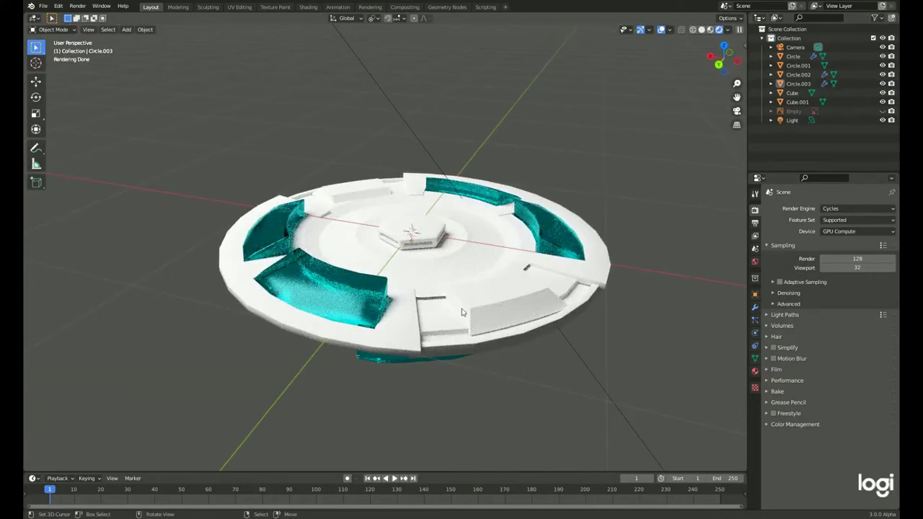
pyautogui.click(486, 330)
pyautogui.hotkey('shift', 'z')
pyautogui.click(755, 371)
pyautogui.click(822, 279)
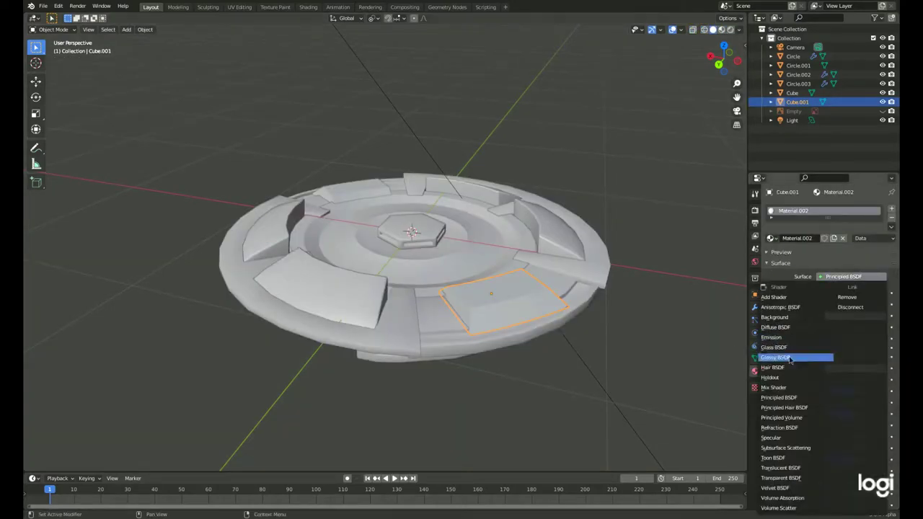
pyautogui.click(802, 288)
pyautogui.click(771, 238)
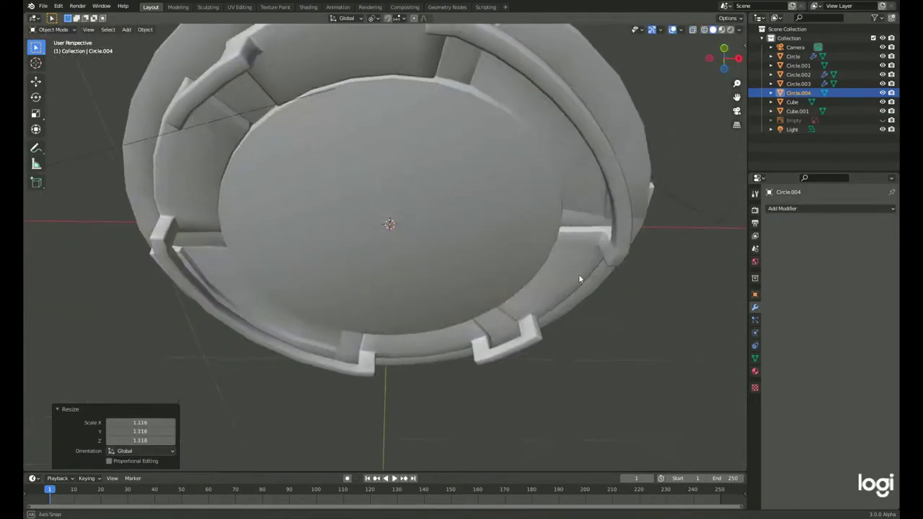
# Step: Move the duplicate ring down along Z under the top, checking from below
pyautogui.press('g')
pyautogui.press('z')
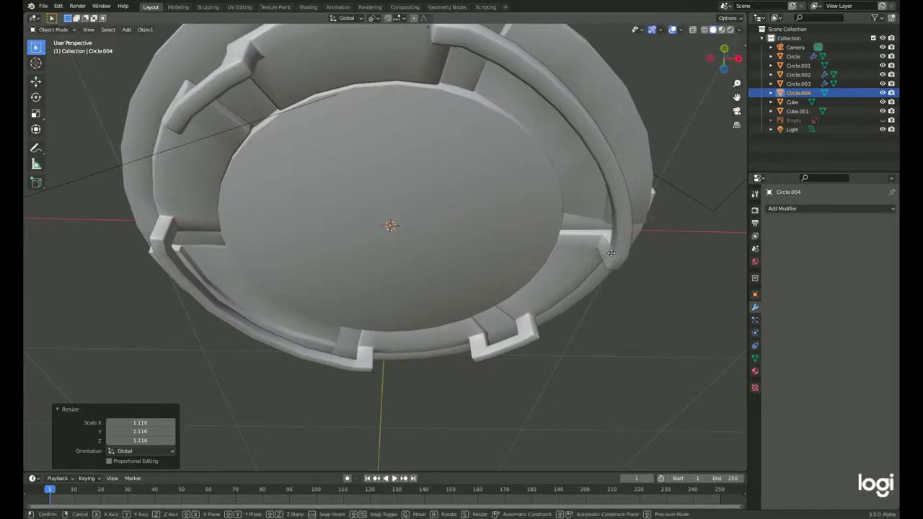
pyautogui.click(617, 255)
pyautogui.press('ctrl+KP_7')
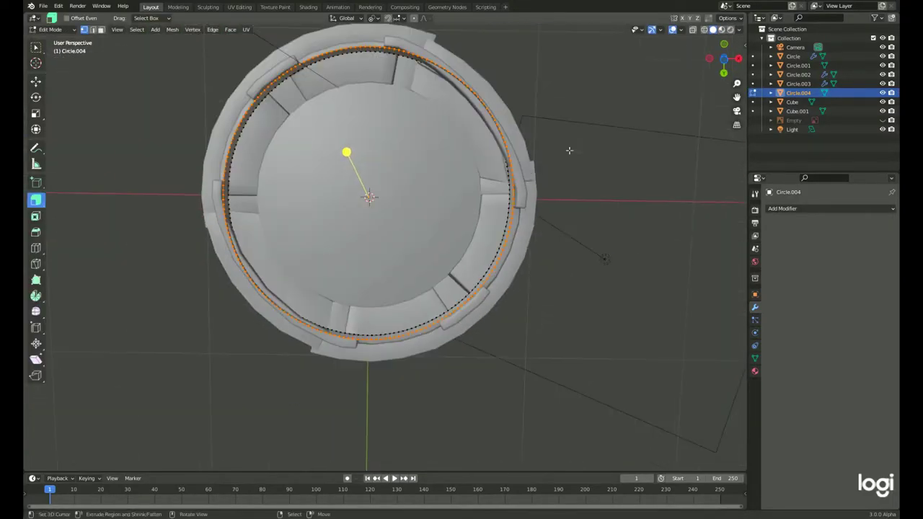
pyautogui.click(504, 205)
# Step: Shrink the ring to 0.656, slide its edge loop, and copy modifiers with Ctrl+L
pyautogui.press('s')
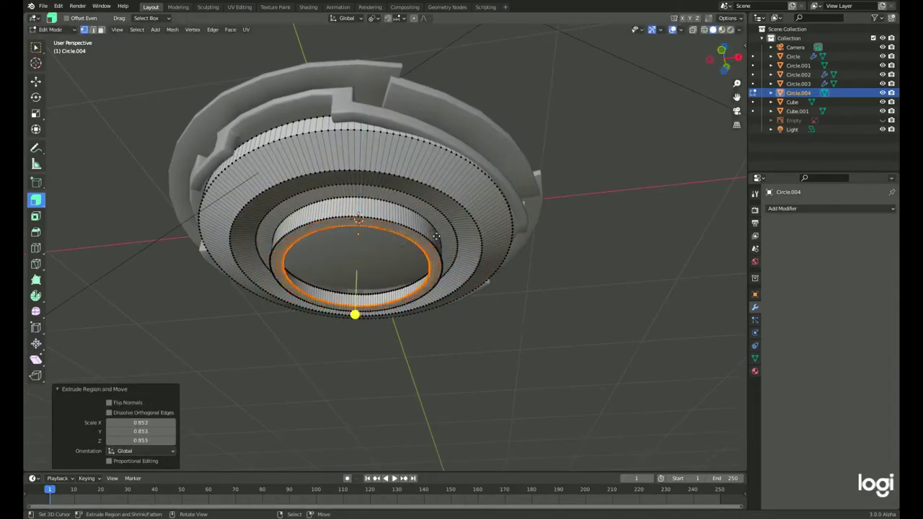
pyautogui.press('KP_1')
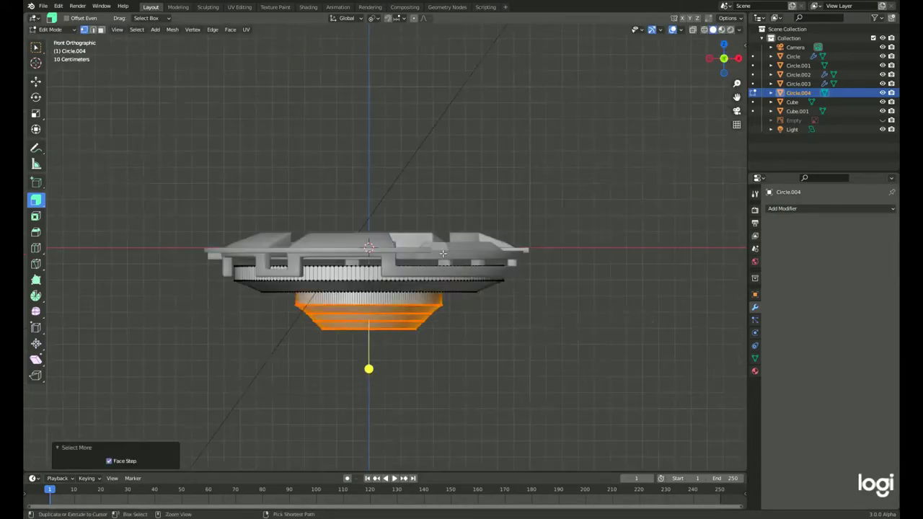
pyautogui.scroll(5, 443, 253)
pyautogui.press('g')
pyautogui.press('g')
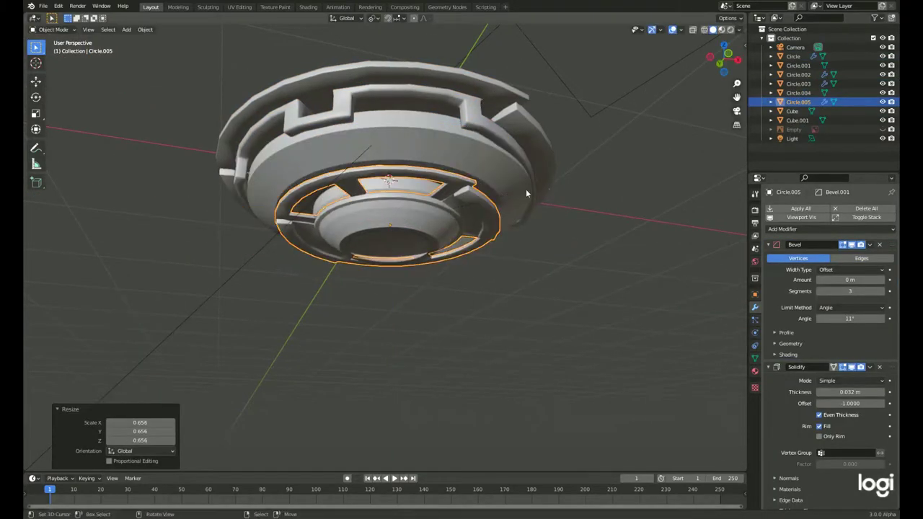
pyautogui.click(577, 323)
pyautogui.press('KP_7')
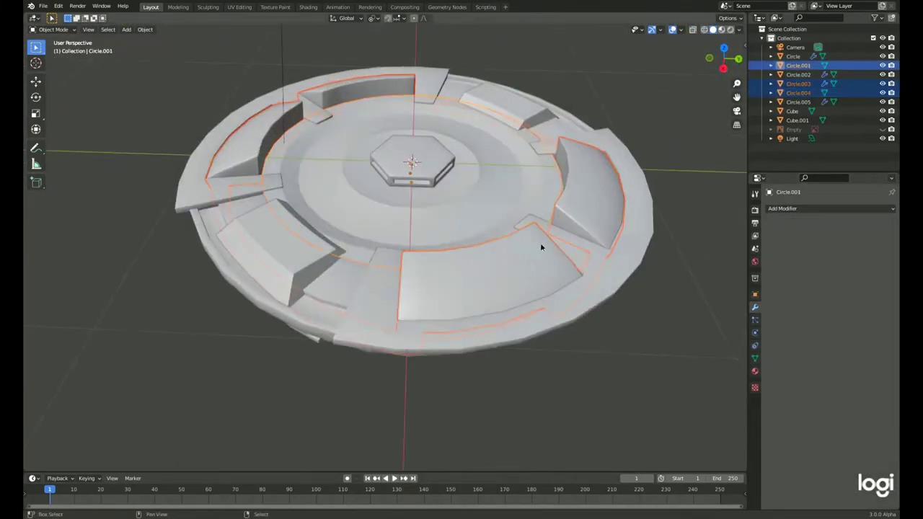
pyautogui.hotkey('ctrl', 'l')
# Step: Loop-cut across the side flaps and flatten the flap edges with S X 0
pyautogui.click(606, 359)
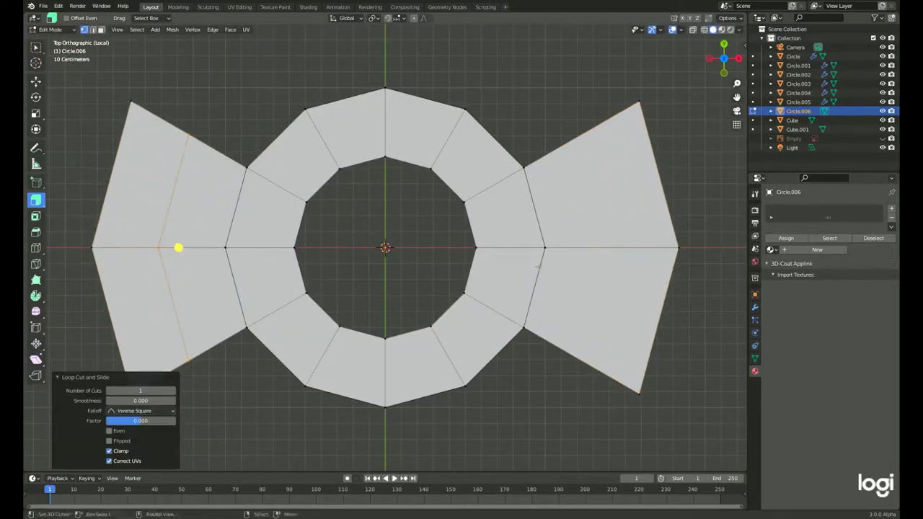
pyautogui.click(174, 251)
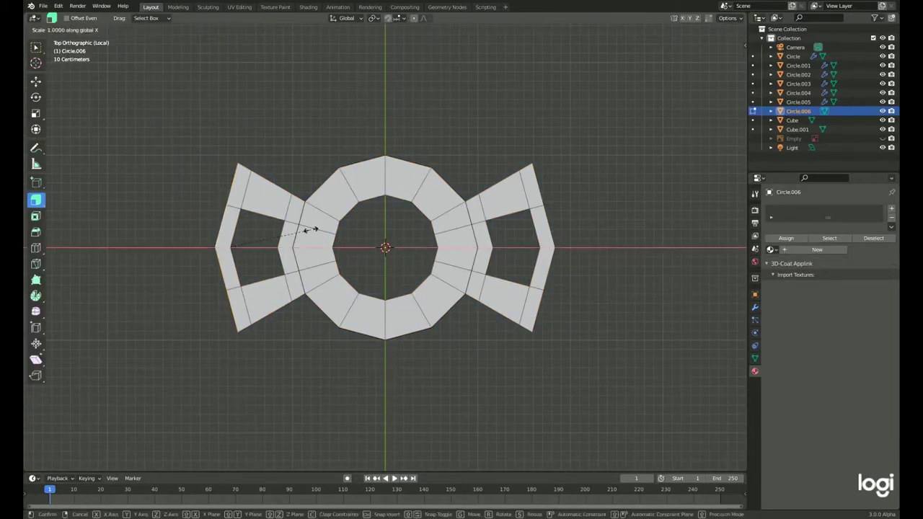
pyautogui.click(259, 247)
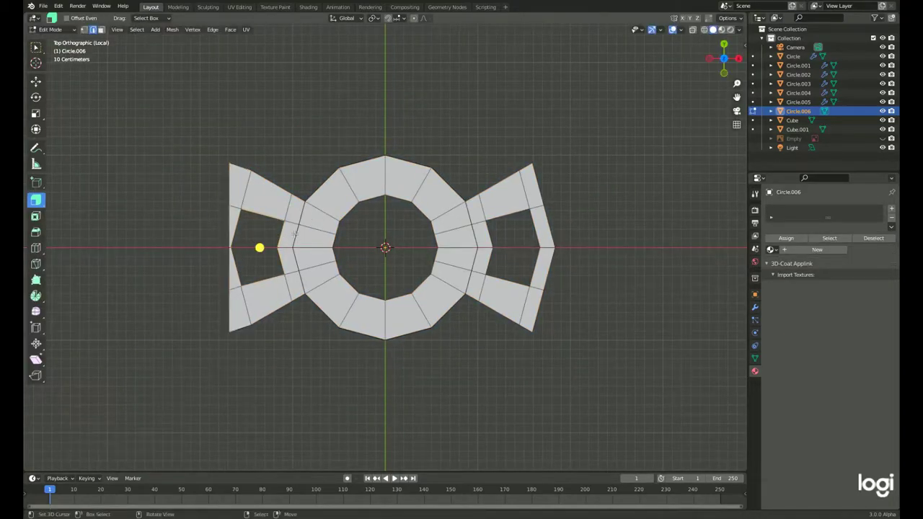
pyautogui.press('s')
pyautogui.press('x')
pyautogui.press('0')
pyautogui.press('Return')
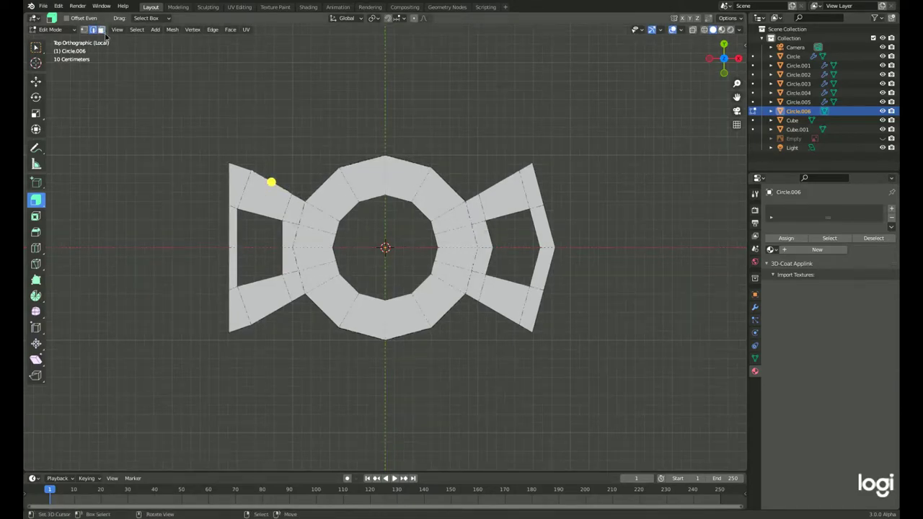
# Step: Select the side flap faces and delete them, leaving only the ring
pyautogui.press('x')
pyautogui.click(508, 285)
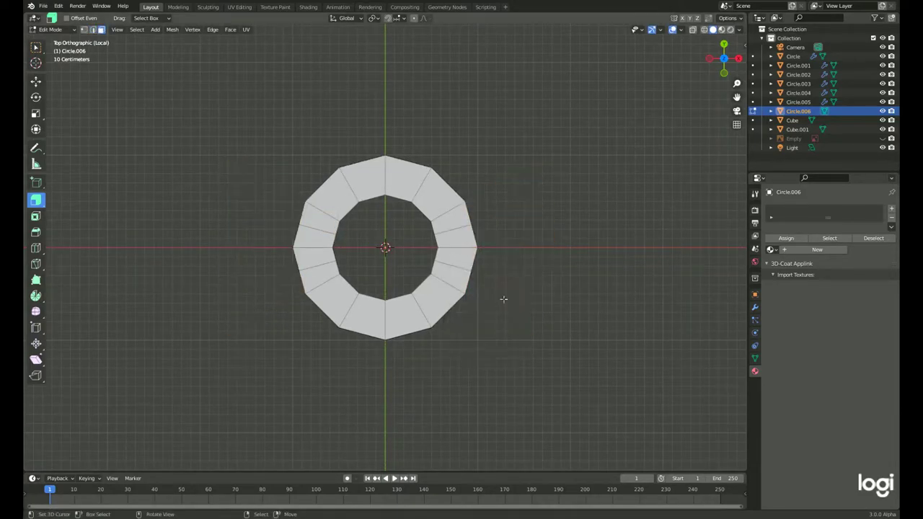
pyautogui.scroll(2, 266, 208)
pyautogui.keyDown('alt'); pyautogui.click(267, 208); pyautogui.keyUp('alt')
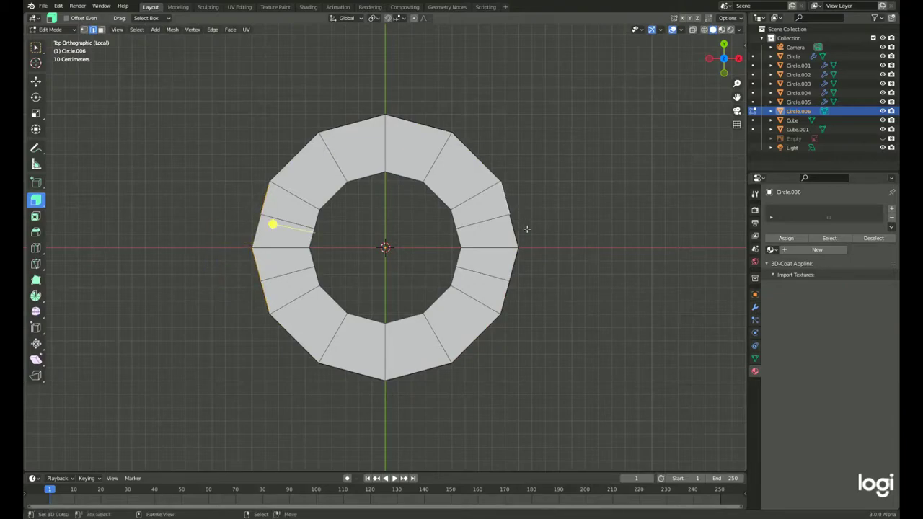
# Step: Extrude new side flaps from the ring's outer edges, stretched along X, and start loop cuts
pyautogui.press('e')
pyautogui.press('s')
pyautogui.press('x')
pyautogui.click(667, 269)
pyautogui.hotkey('ctrl', 'r')
pyautogui.scroll(2, 222, 226)
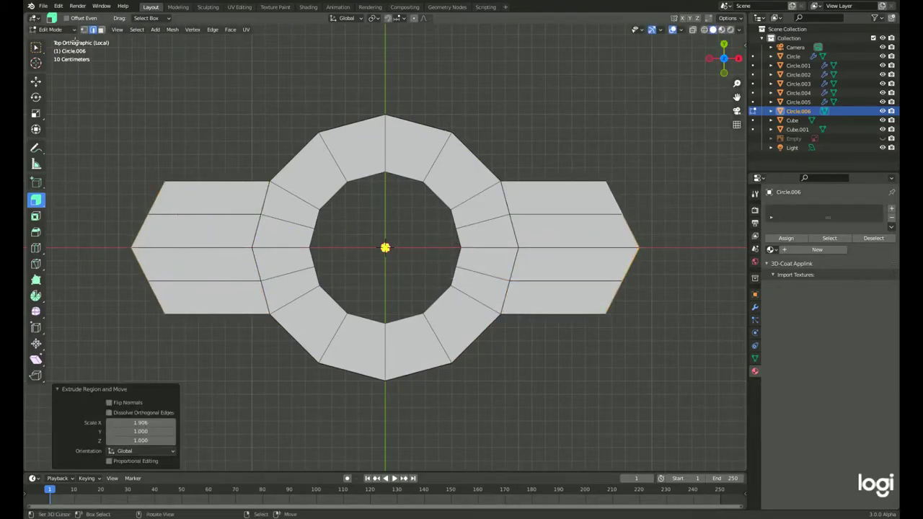
pyautogui.hotkey('alt', 'a')
pyautogui.hotkey('ctrl', 'r')
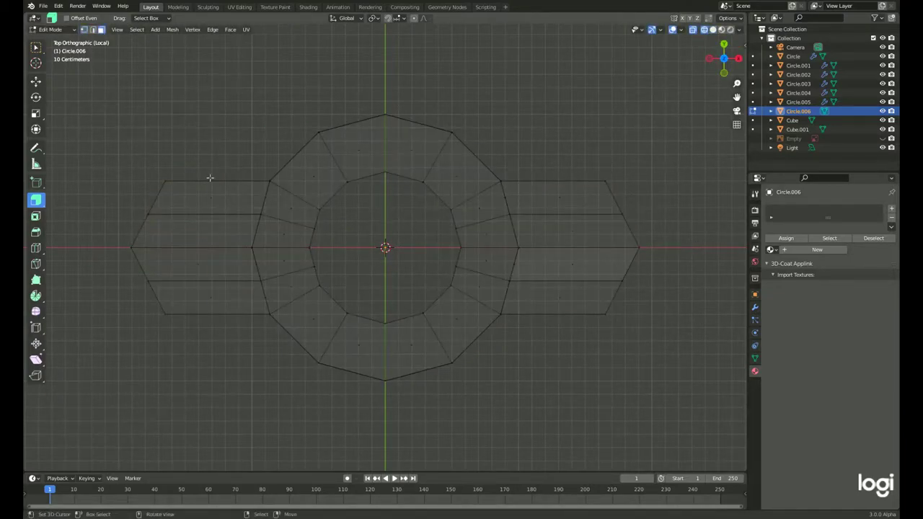
# Step: Box-select and delete the left and right flap faces, keeping the plain 12-sided ring
pyautogui.moveTo(210, 177); pyautogui.dragTo(206, 315)
pyautogui.press('x')
pyautogui.click(180, 334)
pyautogui.moveTo(621, 317); pyautogui.dragTo(505, 169)
pyautogui.press('x')
pyautogui.click(512, 188)
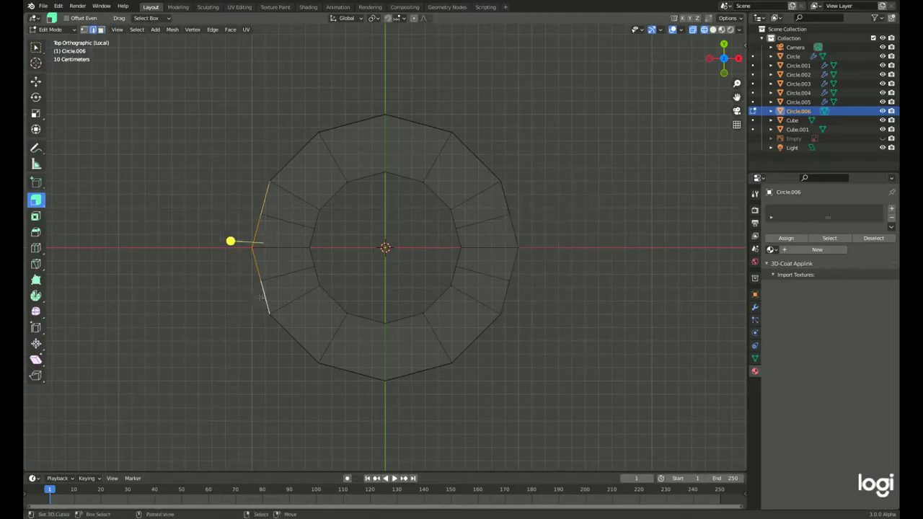
# Step: Delete the old ring and add a fresh 12-vertex circle at the centre
pyautogui.press('a')
pyautogui.press('x')
pyautogui.click(318, 274)
pyautogui.hotkey('shift', 'a')
pyautogui.click(339, 216)
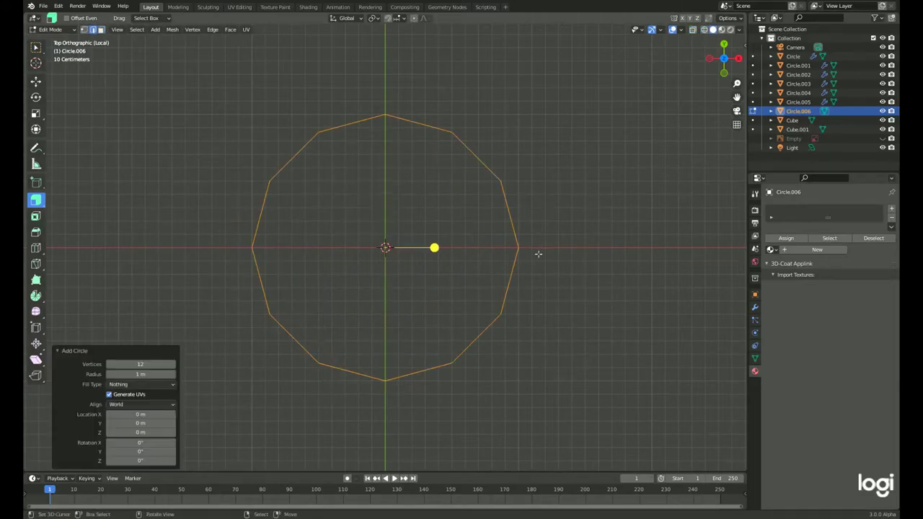
# Step: Extrude and stretch the side flaps outward along X, checking from top view
pyautogui.press('s')
pyautogui.press('x')
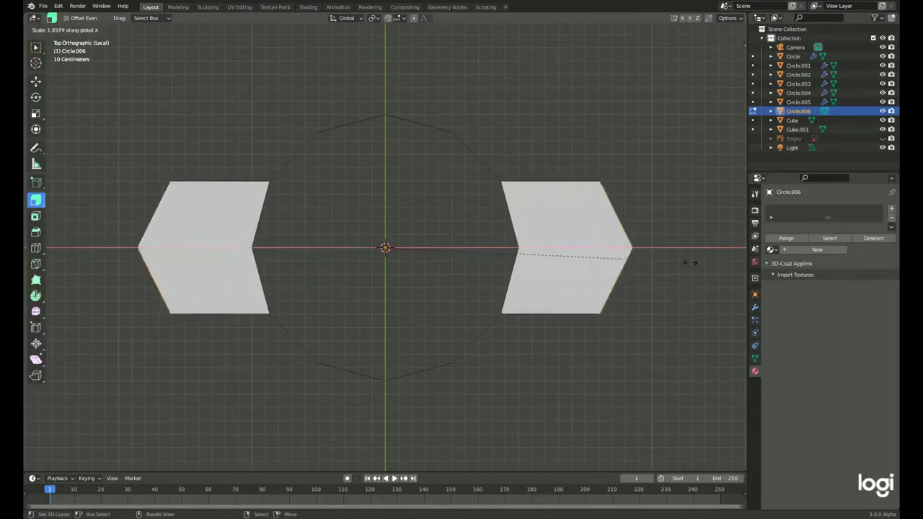
pyautogui.click(494, 162)
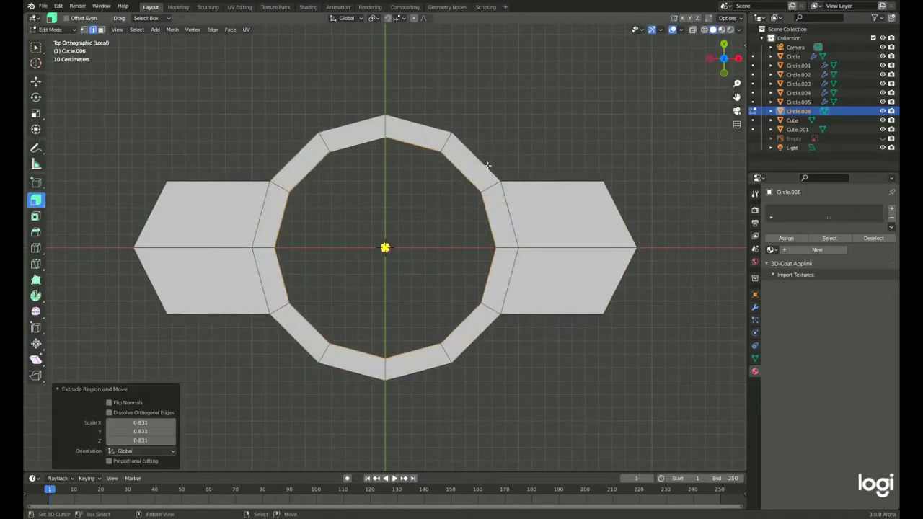
pyautogui.moveTo(494, 162); pyautogui.dragTo(385, 200, button='middle')
pyautogui.press('KP_7')
# Step: Loop-cut across both flaps and straighten the loops with S X 0 about individual origins
pyautogui.hotkey('ctrl', 'r')
pyautogui.click(230, 217)
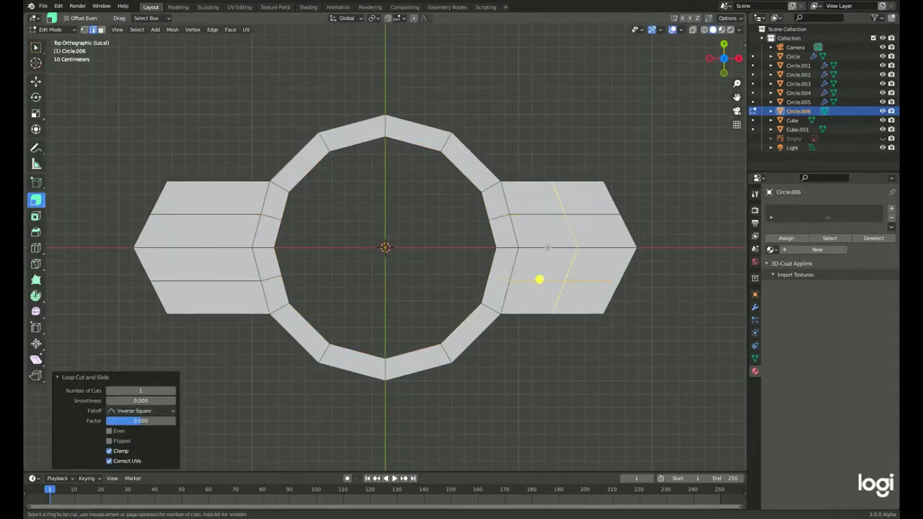
pyautogui.click(192, 243)
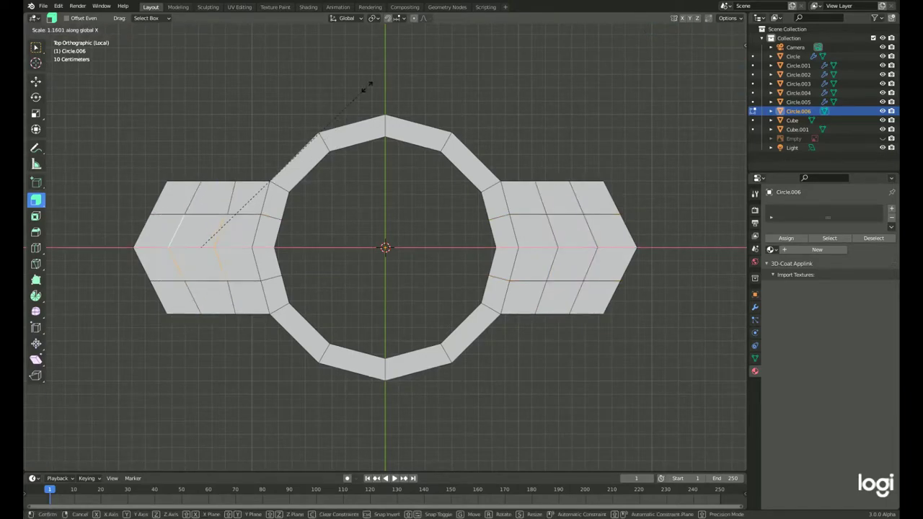
pyautogui.click(393, 58)
pyautogui.press('s')
pyautogui.press('x')
pyautogui.press('0')
pyautogui.press('Return')
# Step: Slide the left flap's loop into place and remove the flaps' centre faces to open holes
pyautogui.click(199, 249)
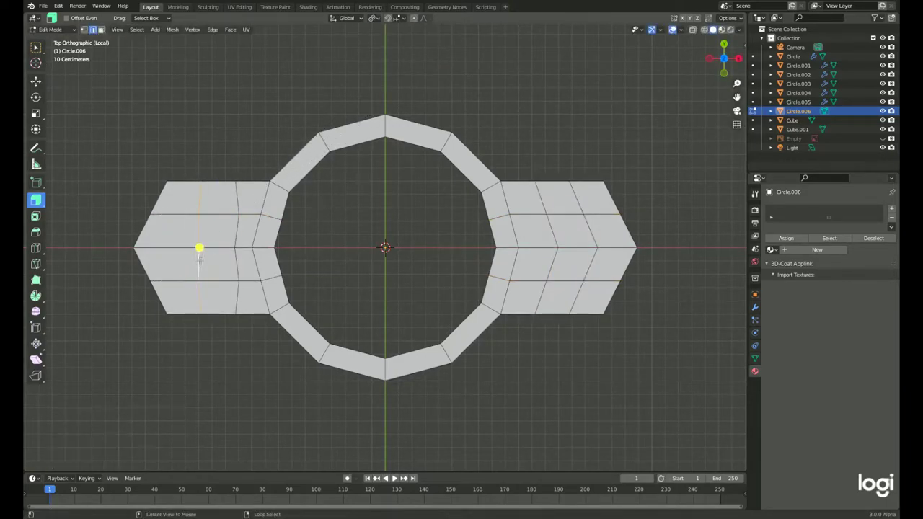
pyautogui.click(223, 266)
pyautogui.press('g')
pyautogui.press('g')
pyautogui.click(544, 233)
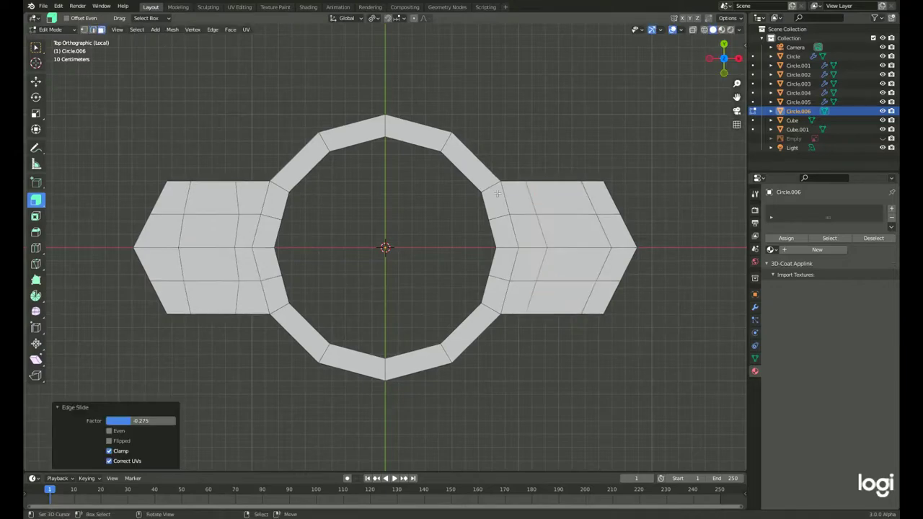
# Step: Delete the mesh's left half and add a Mirror modifier to restore it across X
pyautogui.press('x')
pyautogui.click(189, 255)
pyautogui.press('Tab')
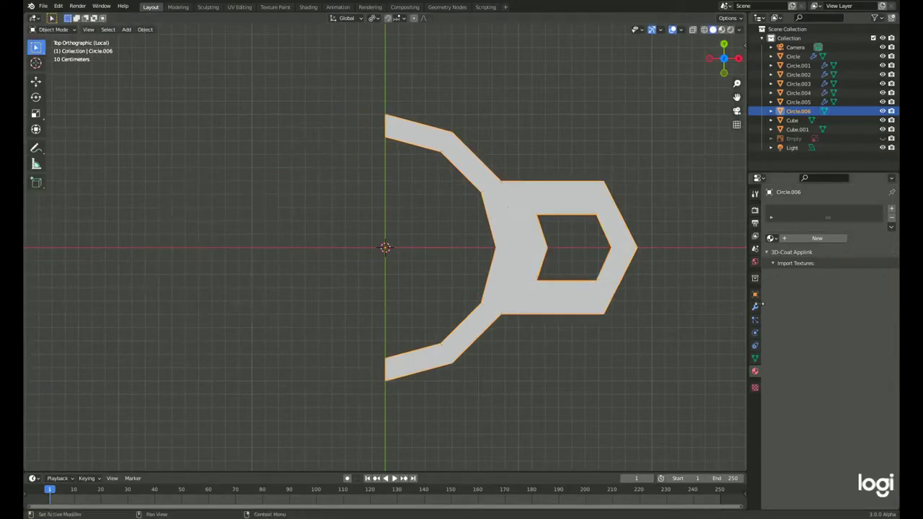
pyautogui.click(755, 306)
pyautogui.click(829, 209)
pyautogui.click(722, 316)
pyautogui.press('Tab')
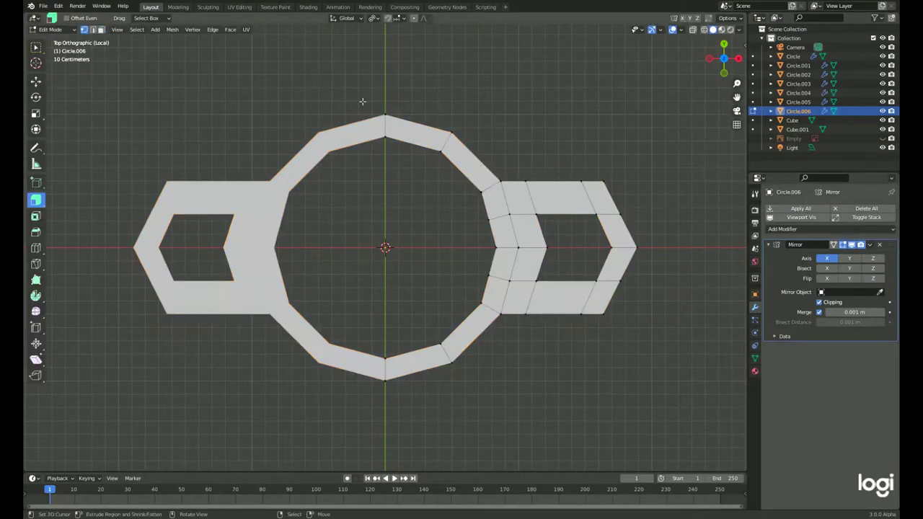
pyautogui.moveTo(484, 257); pyautogui.dragTo(95, 37, button='middle')
# Step: Extrude the ring's outer edge loop up into tall walls with a thickened rim
pyautogui.keyDown('alt'); pyautogui.click(465, 329); pyautogui.keyUp('alt')
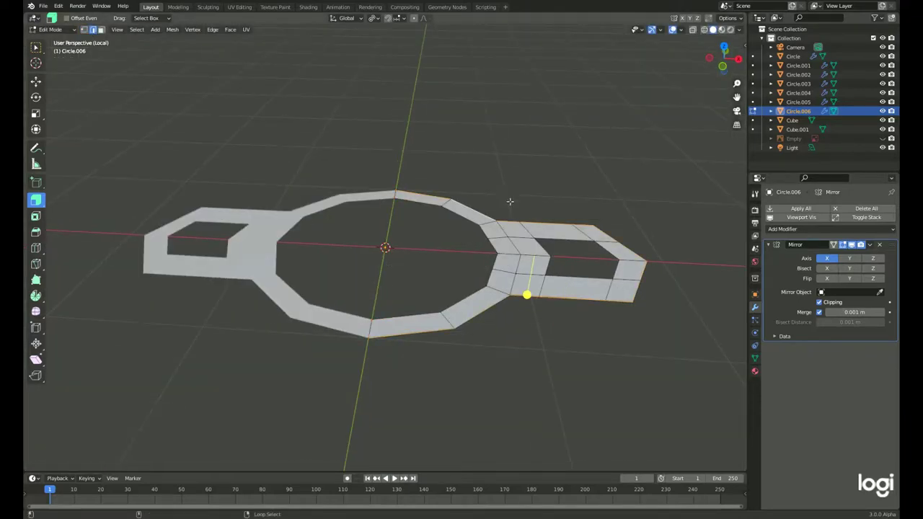
pyautogui.moveTo(503, 293); pyautogui.dragTo(496, 217)
pyautogui.hotkey('ctrl', 'z')
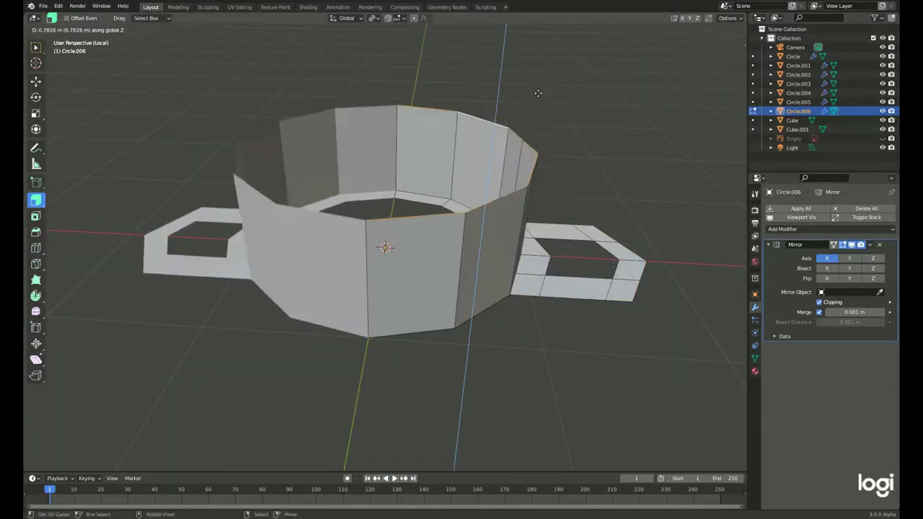
pyautogui.moveTo(489, 285); pyautogui.dragTo(432, 120)
pyautogui.moveTo(433, 119); pyautogui.dragTo(471, 291, button='middle')
pyautogui.click(431, 256)
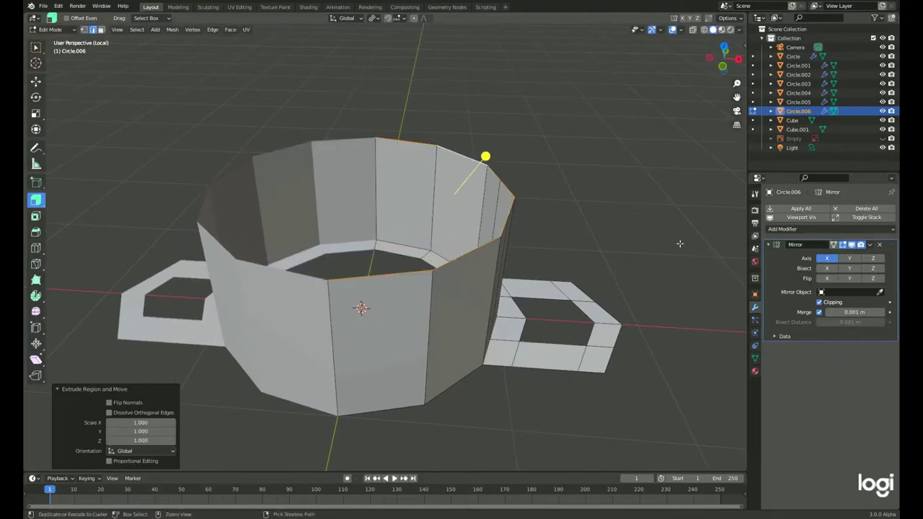
pyautogui.moveTo(430, 256)
pyautogui.mouseDown(button='middle')
pyautogui.moveTo(490, 122)
pyautogui.moveTo(546, 268)
pyautogui.mouseUp(button='middle')
# Step: Extrude the inner rim into a neck and thicken the side handles
pyautogui.press('e')
pyautogui.keyDown('alt'); pyautogui.click(546, 269); pyautogui.keyUp('alt')
pyautogui.press('e')
pyautogui.click(525, 300)
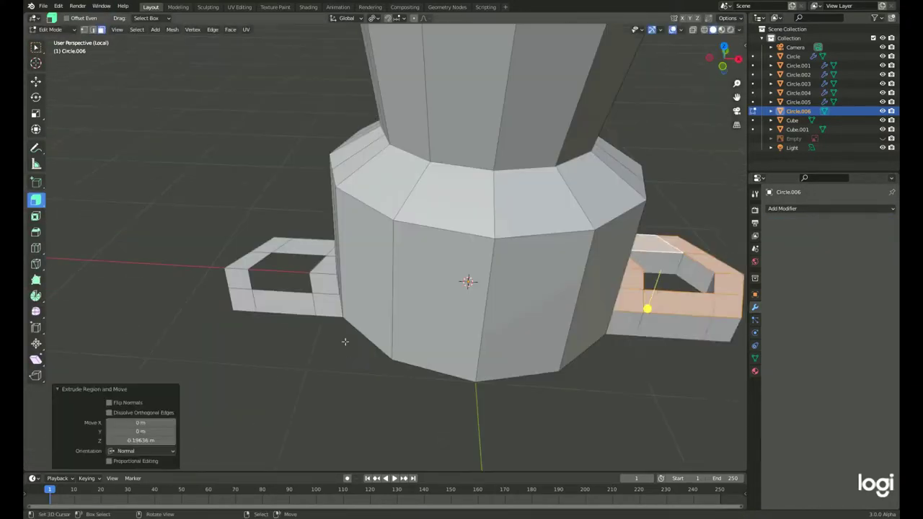
pyautogui.moveTo(525, 300); pyautogui.dragTo(689, 22, button='middle')
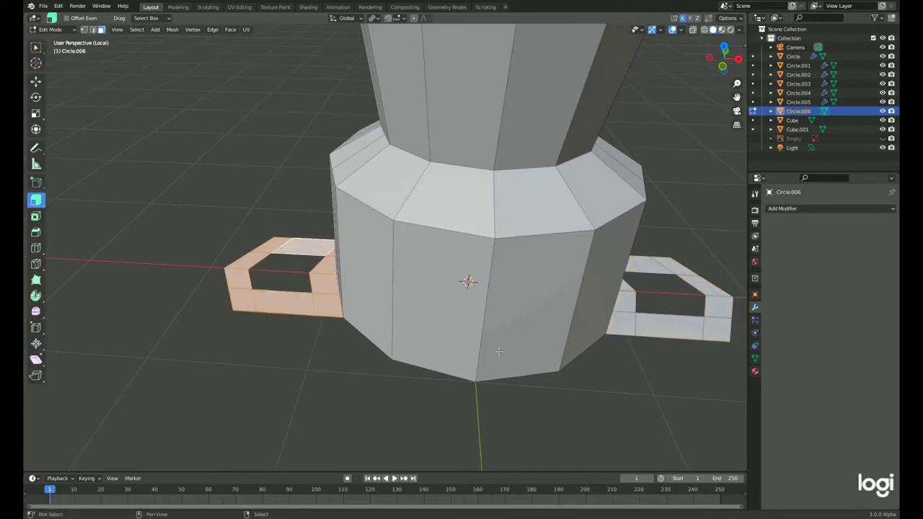
# Step: From the underside, scale the bottom rim loop and extrude it downward
pyautogui.moveTo(498, 352); pyautogui.dragTo(401, 206, button='middle')
pyautogui.press('e')
pyautogui.click(469, 303)
pyautogui.keyDown('alt'); pyautogui.click(401, 206); pyautogui.keyUp('alt')
pyautogui.press('s')
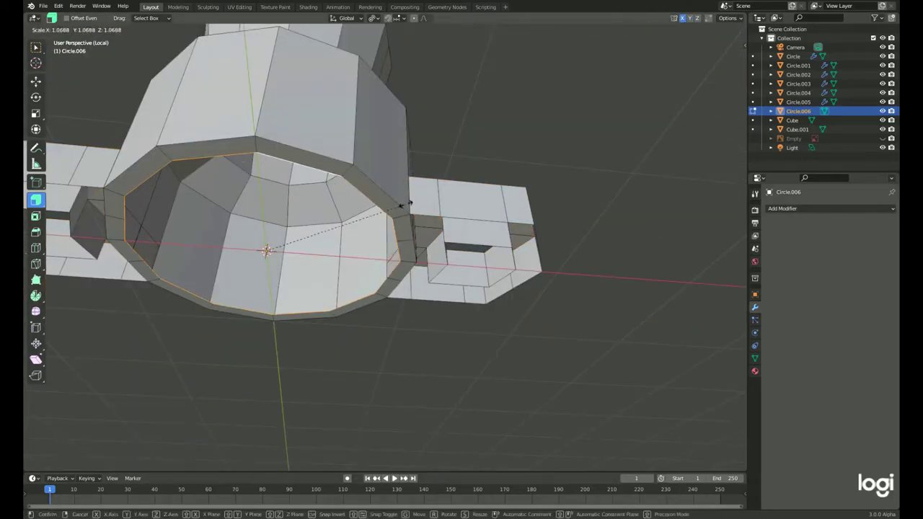
pyautogui.click(209, 274)
pyautogui.press('KP_1')
pyautogui.press('e')
pyautogui.click(581, 316)
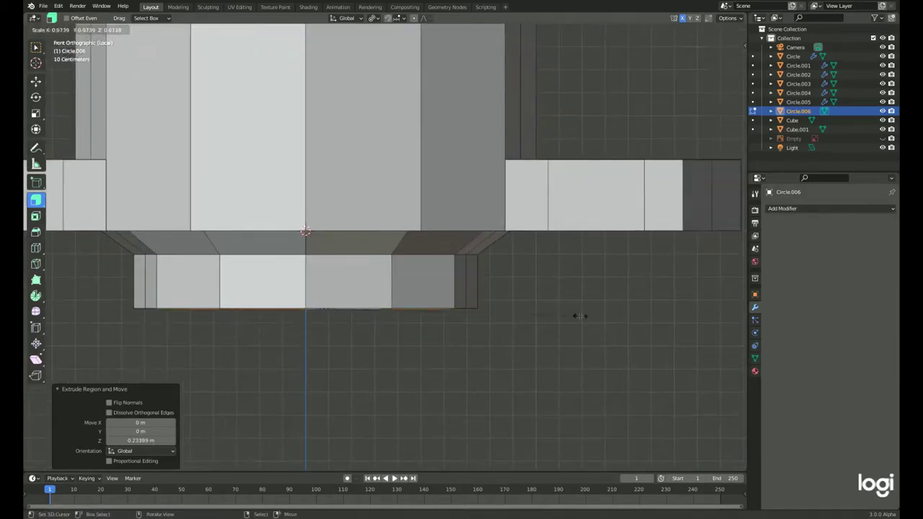
# Step: Extrude the base loop again and shrink it inward into a smaller tier
pyautogui.moveTo(296, 334); pyautogui.dragTo(540, 354, button='middle')
pyautogui.press('e')
pyautogui.click(284, 303)
pyautogui.moveTo(284, 303)
pyautogui.mouseDown(button='middle')
pyautogui.moveTo(473, 311)
pyautogui.moveTo(408, 240)
pyautogui.mouseUp(button='middle')
pyautogui.press('s')
pyautogui.click(408, 240)
pyautogui.rightClick(390, 173)
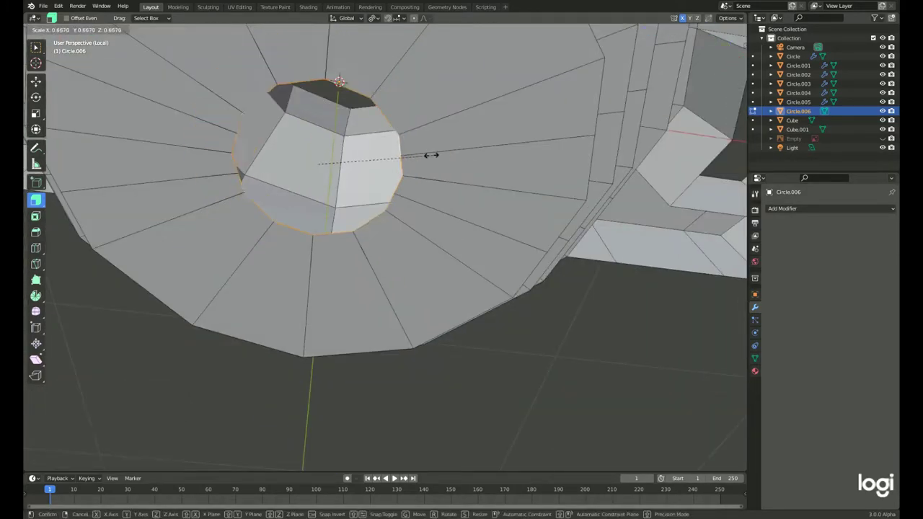
# Step: In X-ray front view, push the base loop down slightly and shrink it to a small tip
pyautogui.press('KP_1')
pyautogui.hotkey('alt', 'z')
pyautogui.press('KP_Decimal')
pyautogui.click(376, 245)
pyautogui.scroll(-3, 455, 259)
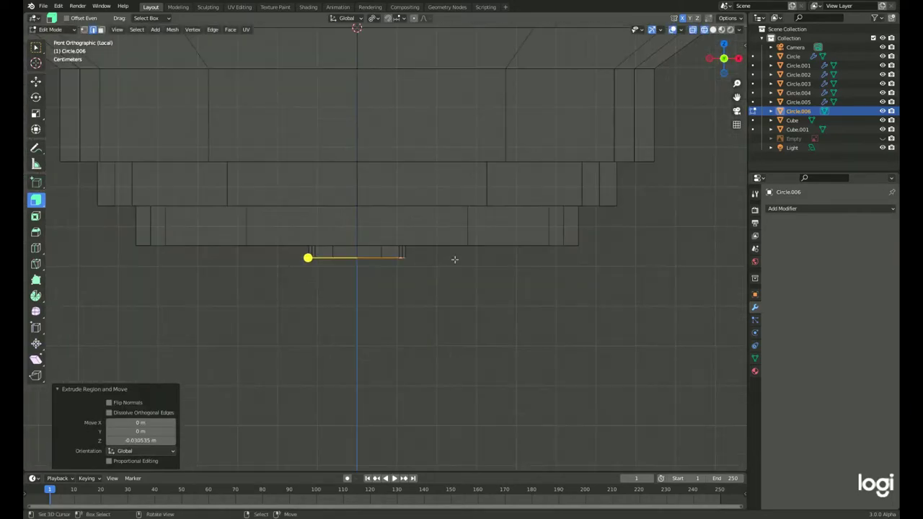
pyautogui.click(395, 348)
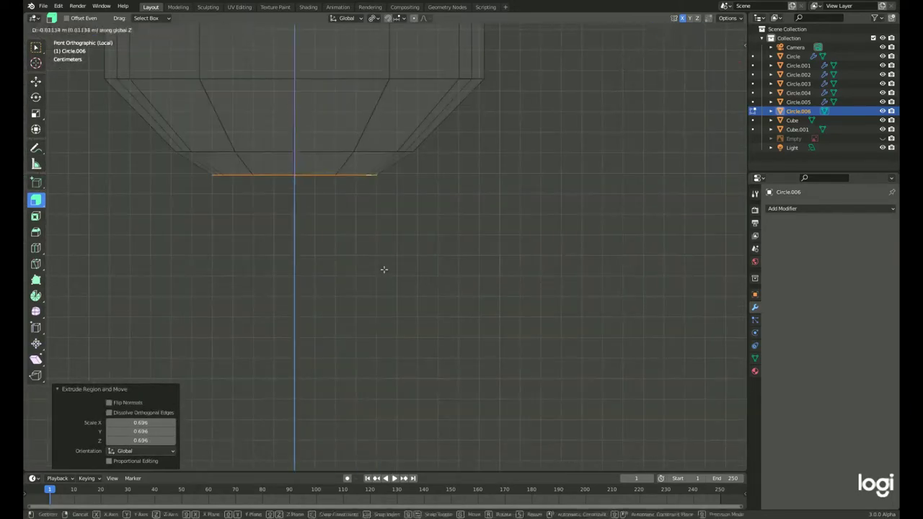
pyautogui.press('e')
pyautogui.rightClick(383, 268)
pyautogui.press('Tab')
pyautogui.hotkey('alt', 'z')
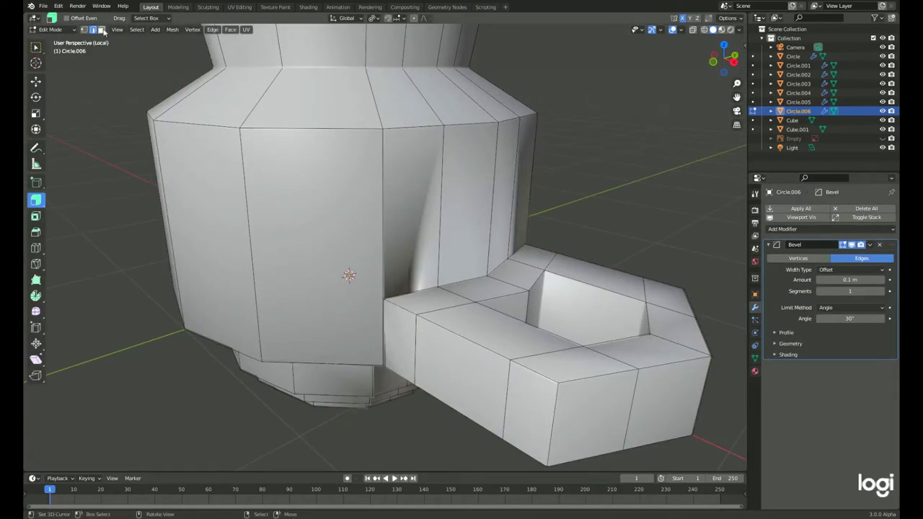
# Step: Frame the spindle mesh in top view and circle-select its tip vertices
pyautogui.moveTo(538, 258)
pyautogui.mouseDown(button='middle')
pyautogui.moveTo(339, 302)
pyautogui.moveTo(389, 234)
pyautogui.mouseUp(button='middle')
pyautogui.hotkey('alt', 'z')
pyautogui.hotkey('alt', 'z')
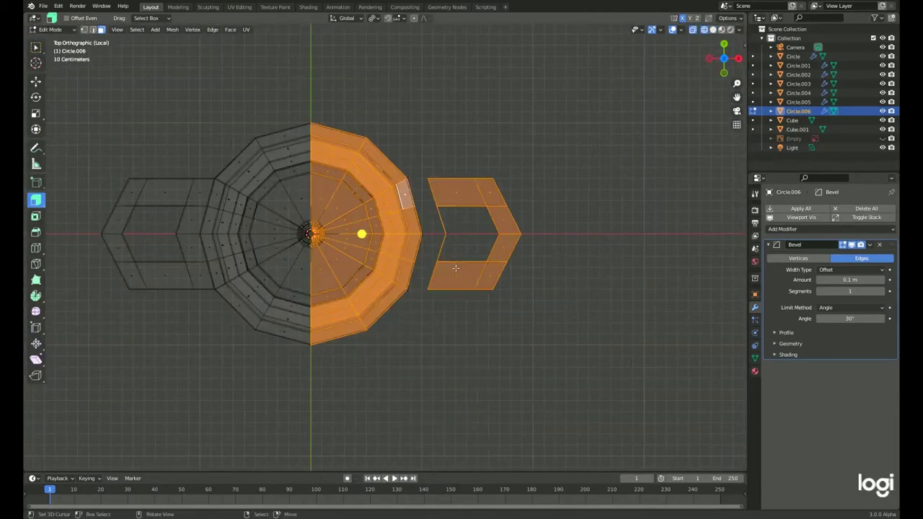
pyautogui.moveTo(496, 326); pyautogui.dragTo(407, 361, button='middle')
pyautogui.press('KP_Decimal')
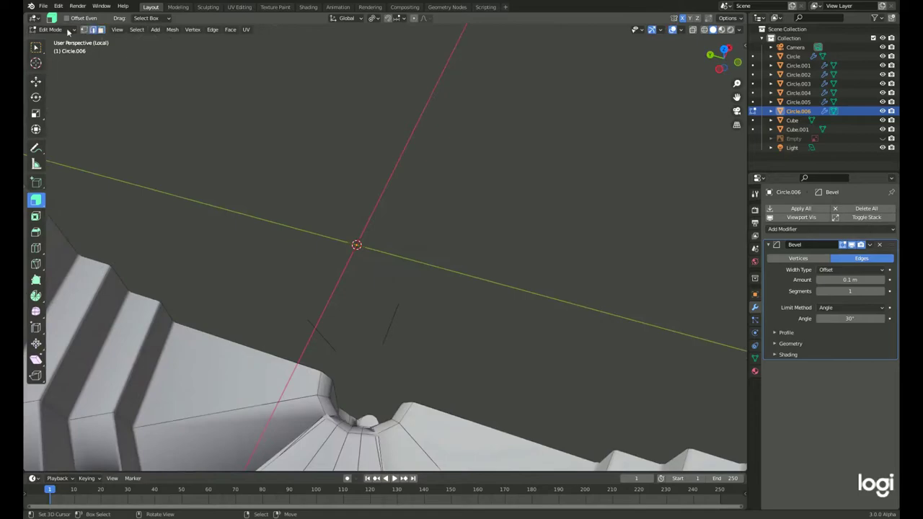
pyautogui.press('KP_7')
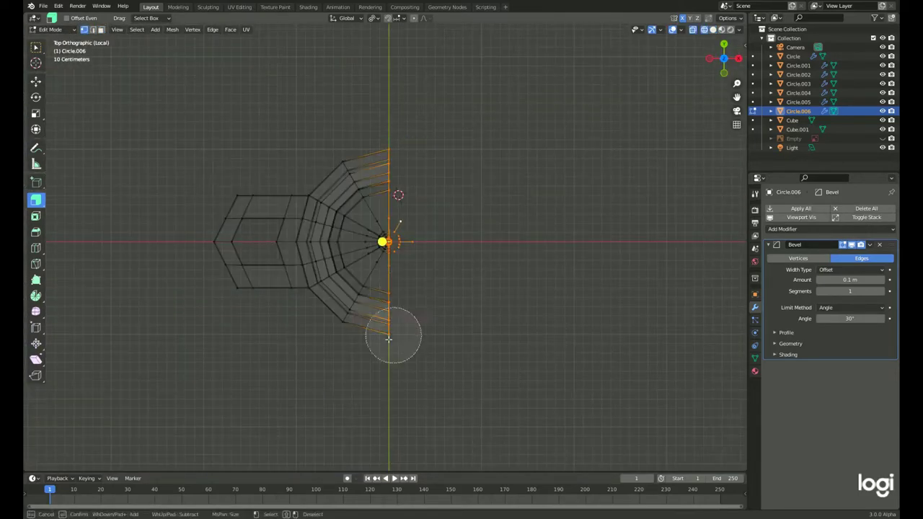
pyautogui.press('x')
pyautogui.press('Escape')
pyautogui.scroll(-2, 378, 325)
pyautogui.press('c')
pyautogui.click(372, 65)
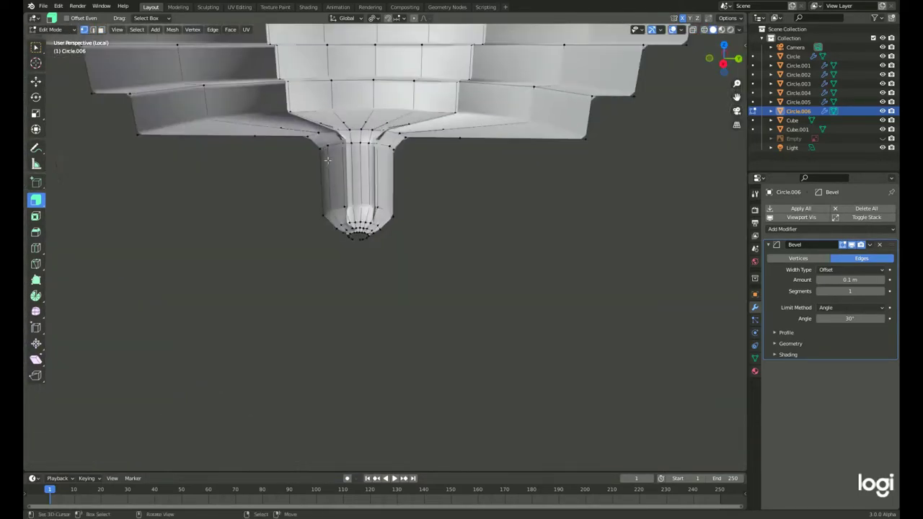
pyautogui.moveTo(372, 65); pyautogui.dragTo(354, 230, button='middle')
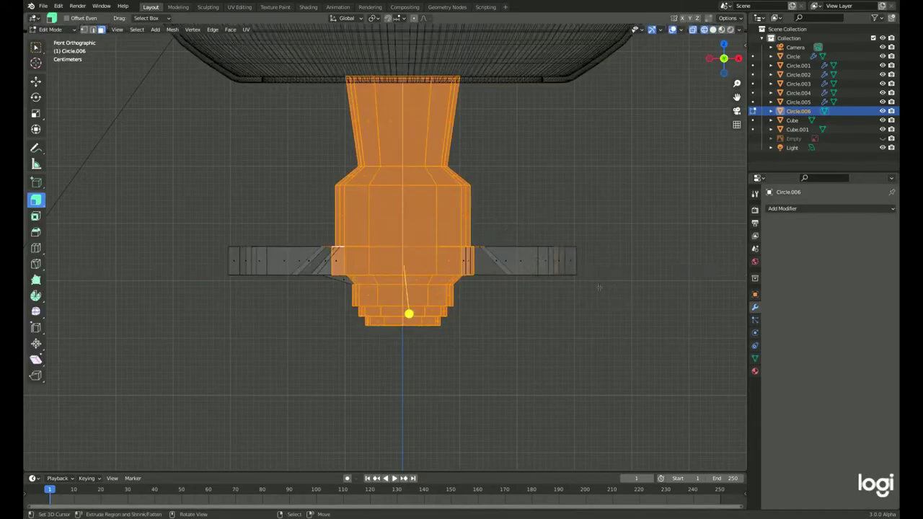
# Step: Box-select the spindle's right arm and inspect the piece from underneath
pyautogui.moveTo(540, 215); pyautogui.dragTo(617, 310)
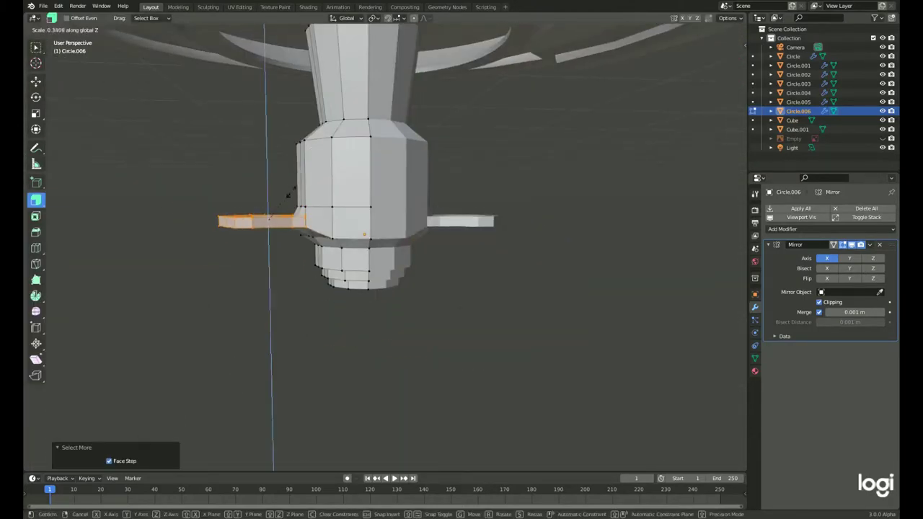
pyautogui.moveTo(443, 263); pyautogui.dragTo(462, 275, button='middle')
pyautogui.scroll(5, 462, 274)
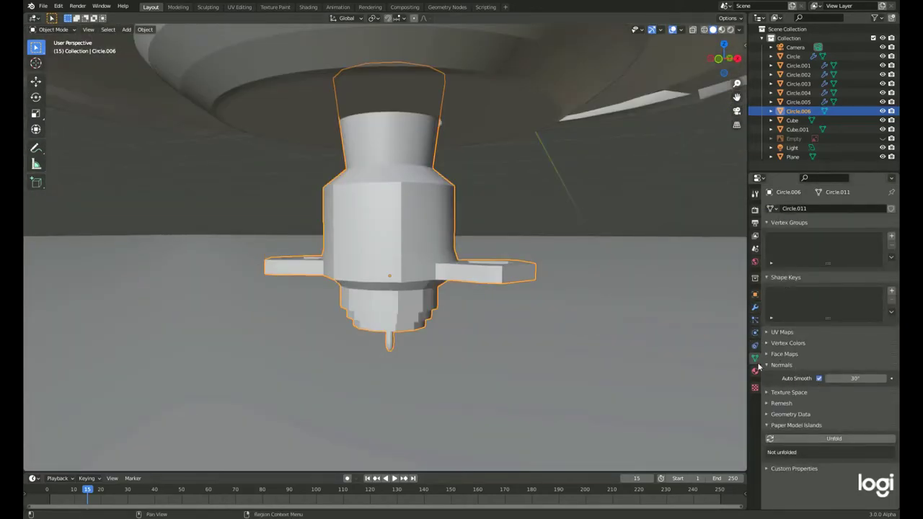
# Step: Switch to the front orthographic view of the top
pyautogui.press('KP_1')
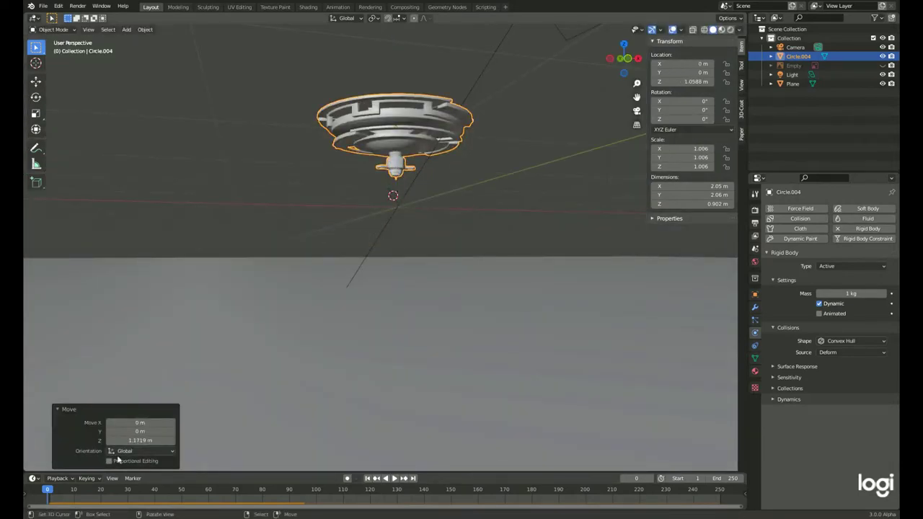
# Step: Keyframe the top's rotation, then add a new circle mesh from top view
pyautogui.press('i')
pyautogui.press('KP_7')
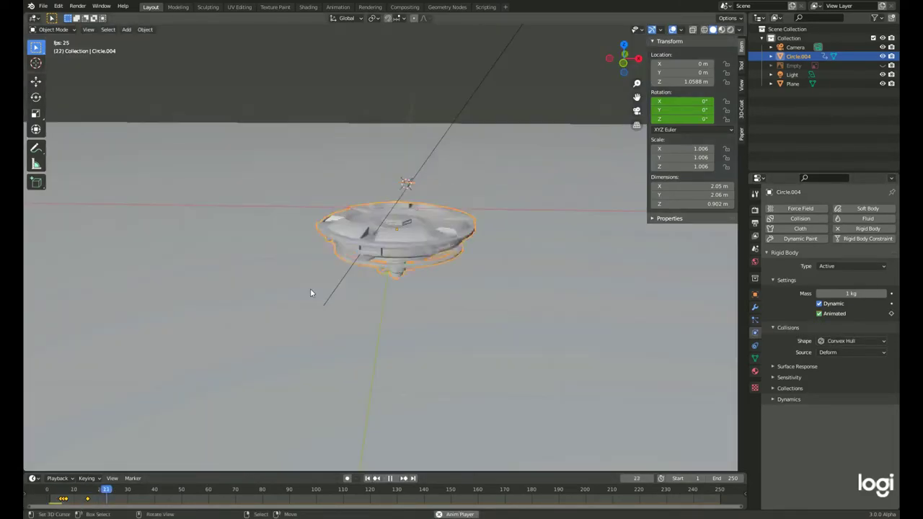
pyautogui.press('KP_7')
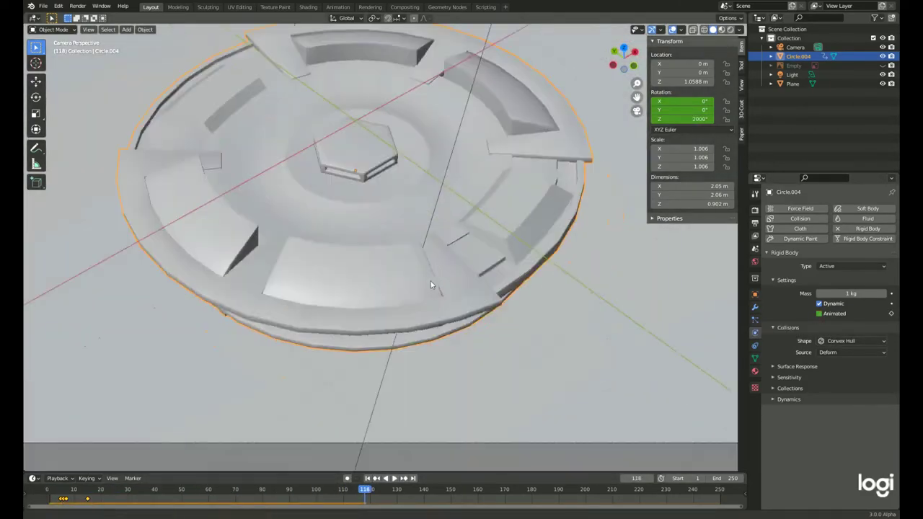
pyautogui.hotkey('shift', 'a')
pyautogui.click(563, 223)
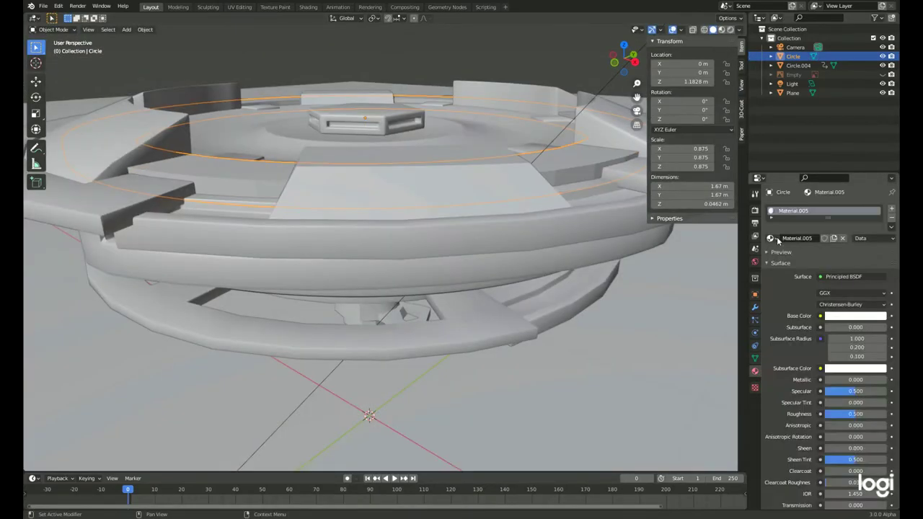
# Step: Set the ring's surface to Glass BSDF, then add and apply a Bevel modifier
pyautogui.click(844, 277)
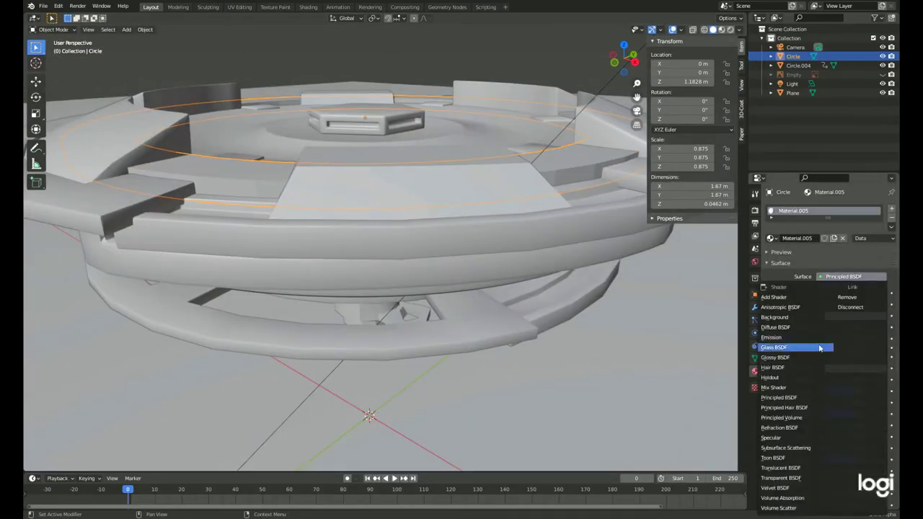
pyautogui.click(822, 347)
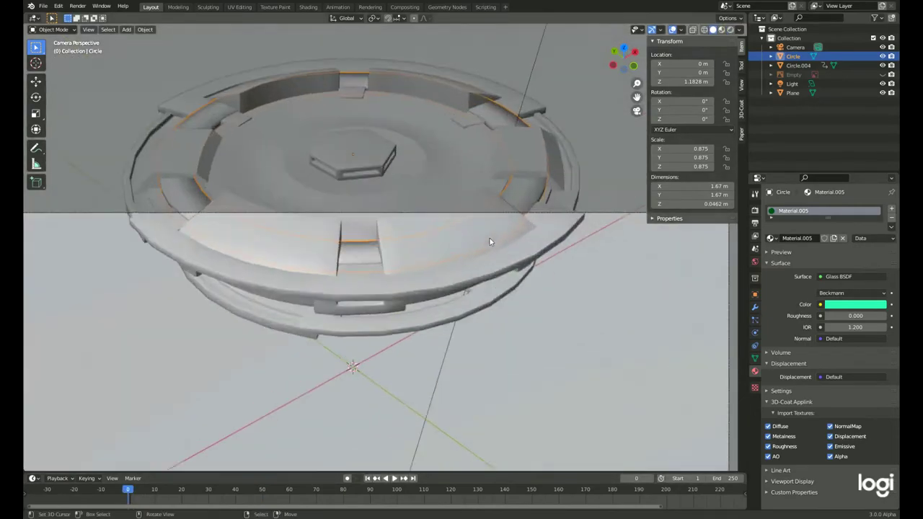
pyautogui.click(710, 245)
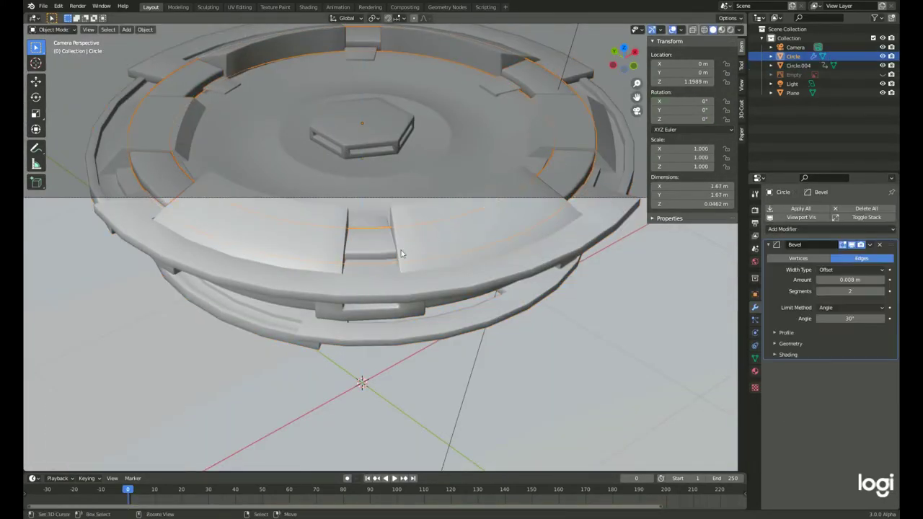
pyautogui.hotkey('ctrl', 'a')
pyautogui.click(364, 258)
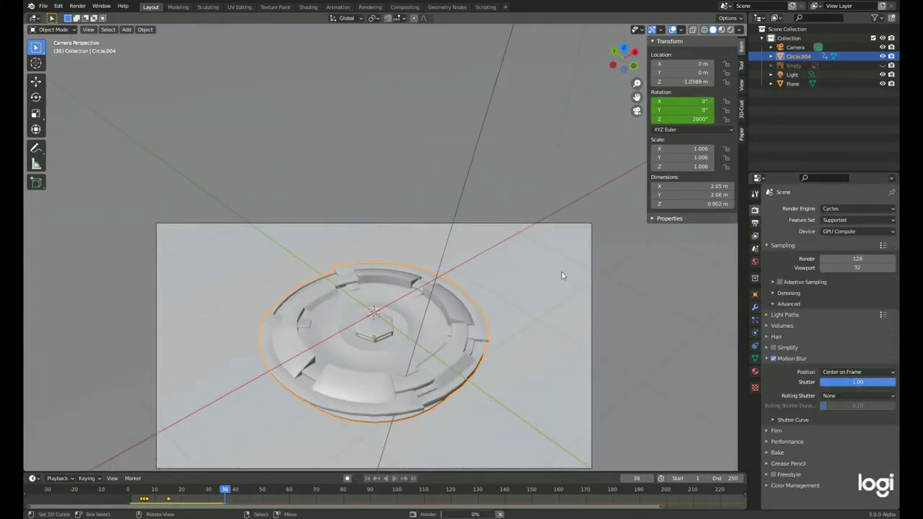
# Step: Stop playback, run an F12 test render, and fly the camera to a side-on view
pyautogui.press('Escape')
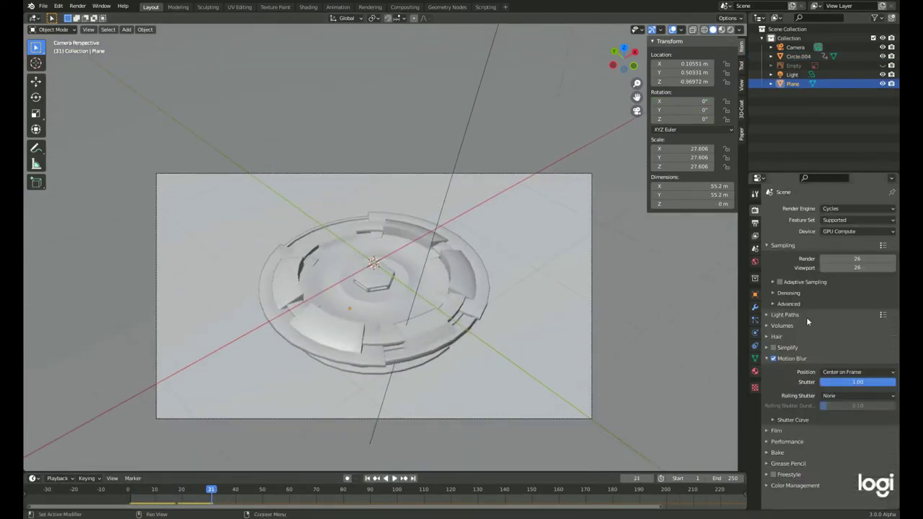
pyautogui.press('F12')
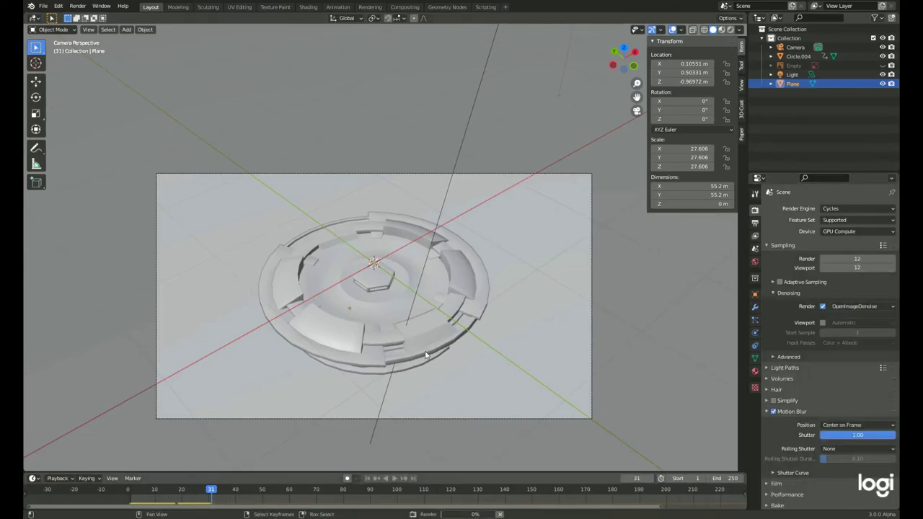
pyautogui.hotkey('shift', '`')
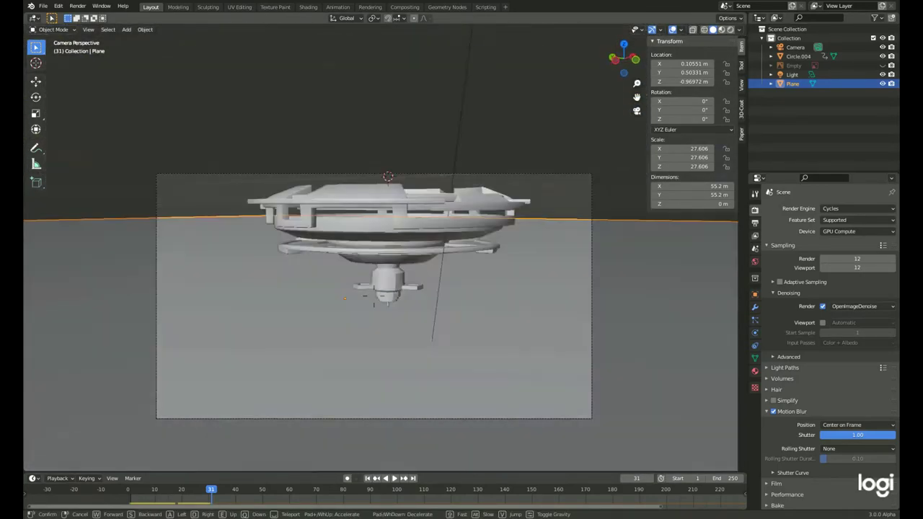
# Step: Deselect the floor mesh, return to Object Mode, and add another area light to the selection
pyautogui.hotkey('alt', 'a')
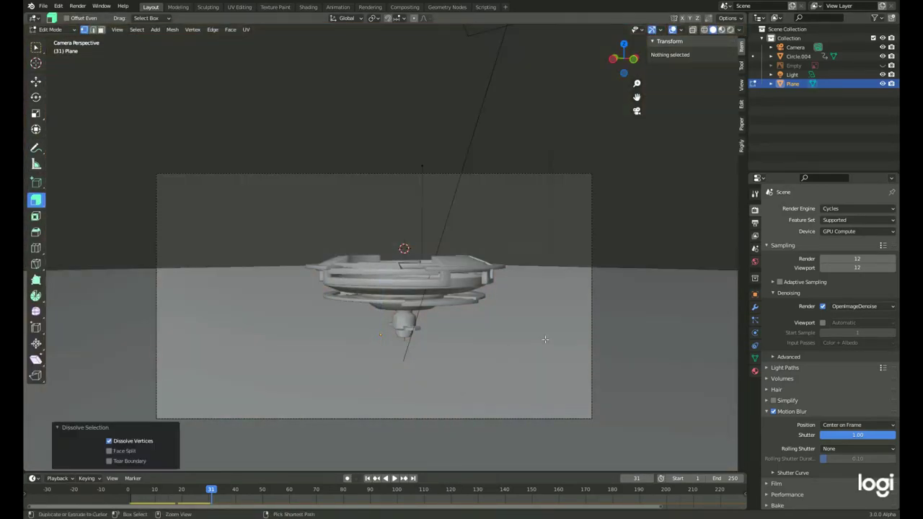
pyautogui.press('Tab')
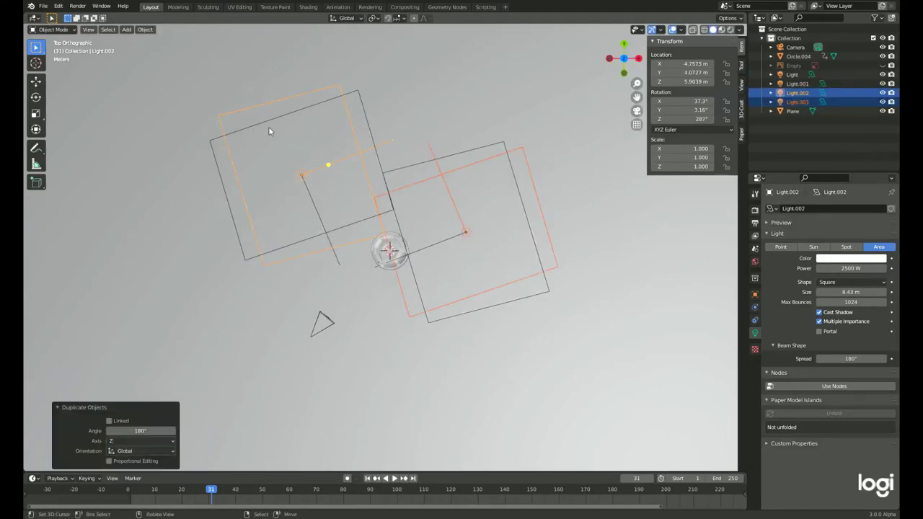
pyautogui.keyDown('shift'); pyautogui.click(450, 251); pyautogui.keyUp('shift')
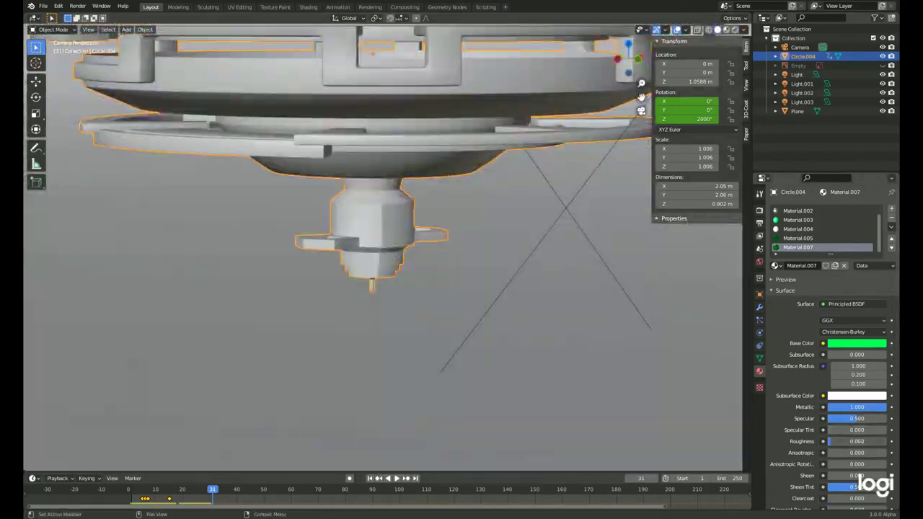
# Step: Preview the spindle material in Rendered shading and set the world background colour to black
pyautogui.scroll(-3, 829, 324)
pyautogui.click(735, 29)
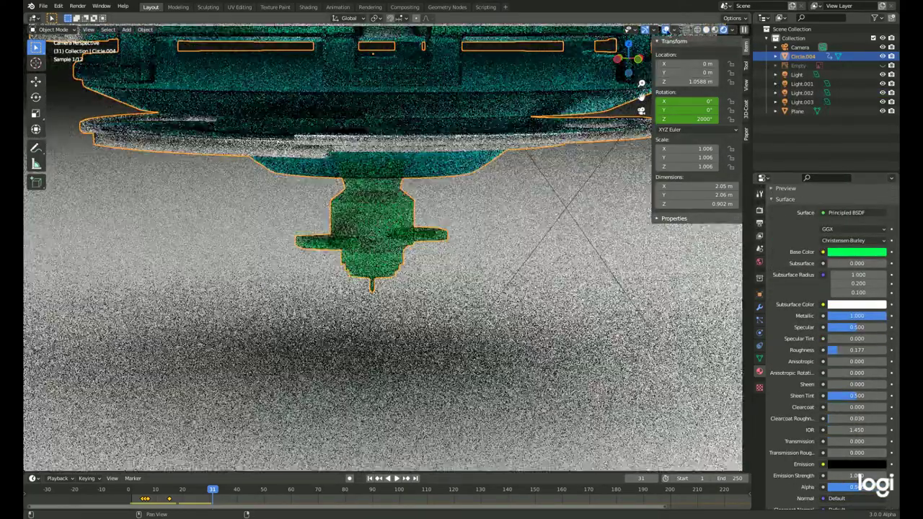
pyautogui.scroll(-2, 512, 288)
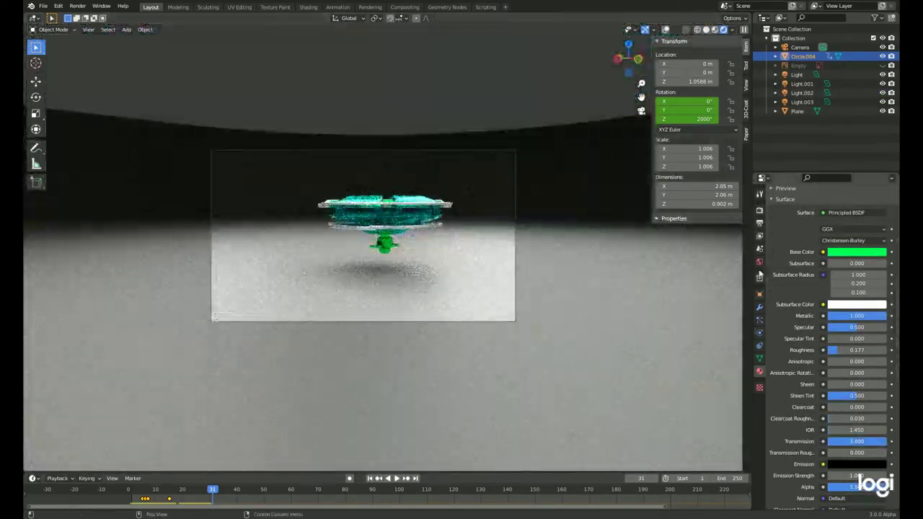
pyautogui.click(759, 261)
pyautogui.click(857, 264)
pyautogui.moveTo(889, 144); pyautogui.dragTo(889, 209)
pyautogui.press('z')
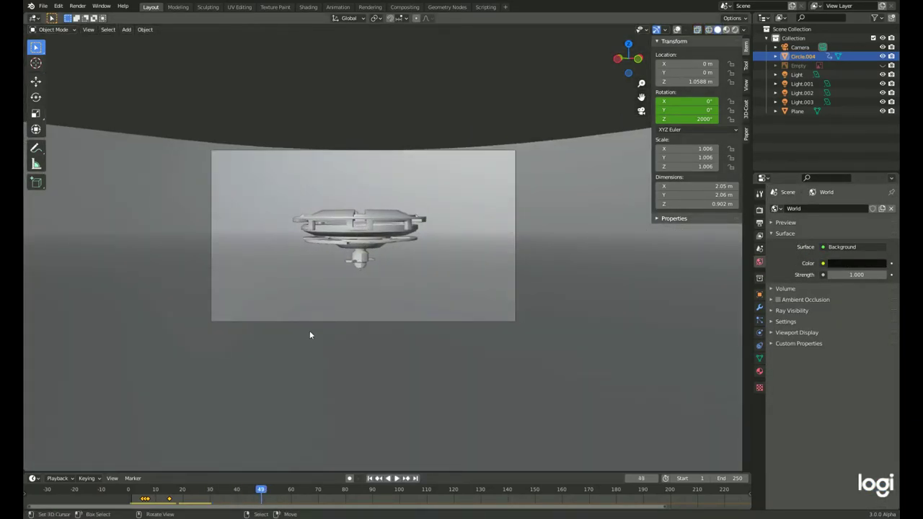
# Step: Play the spin animation and inspect the floor's rigid body settings from a low view
pyautogui.press('space')
pyautogui.press('Escape')
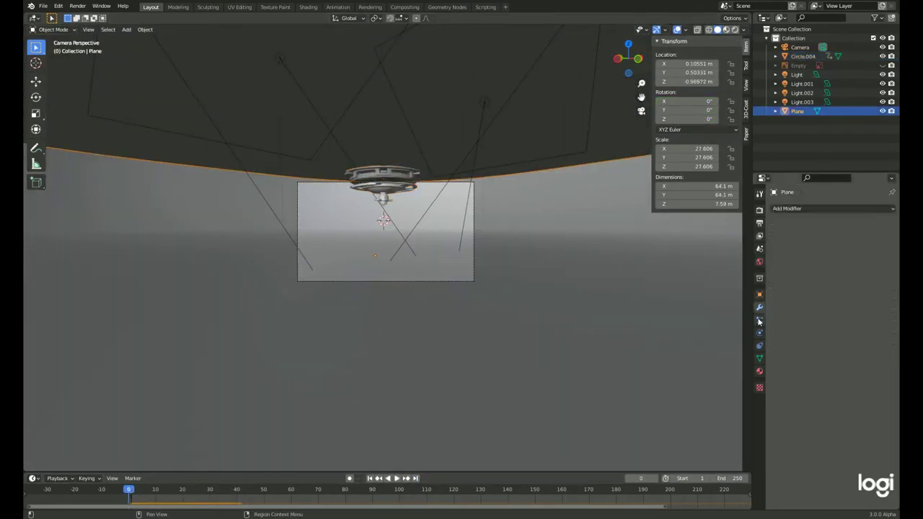
pyautogui.press('space')
pyautogui.press('space')
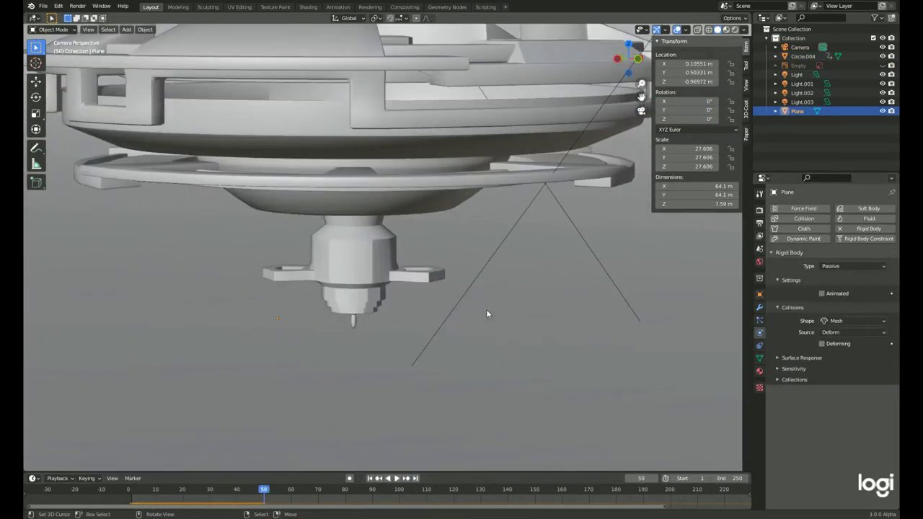
pyautogui.click(759, 248)
pyautogui.scroll(-5, 796, 402)
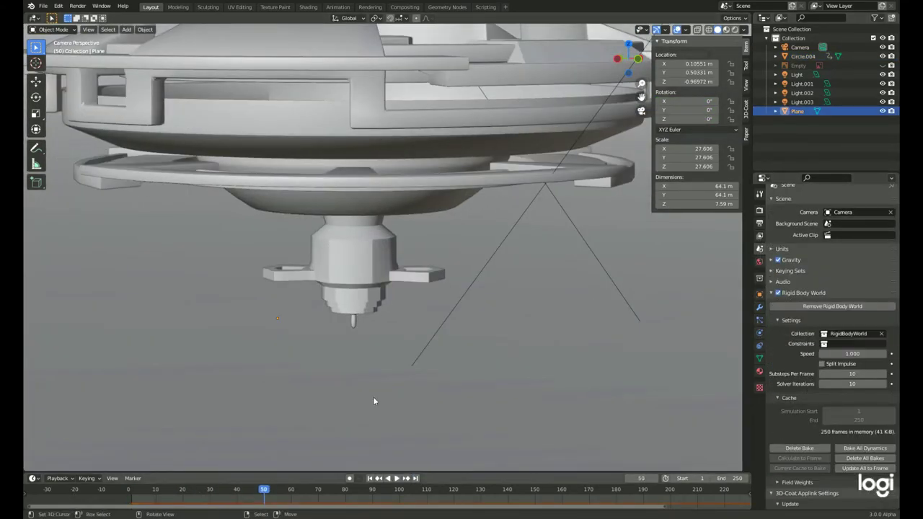
pyautogui.moveTo(470, 274)
pyautogui.mouseDown(button='middle')
pyautogui.moveTo(469, 354)
pyautogui.moveTo(470, 243)
pyautogui.mouseUp(button='middle')
# Step: Review the top's rigid body and Rigid Body World settings, and render through the scene camera
pyautogui.click(759, 333)
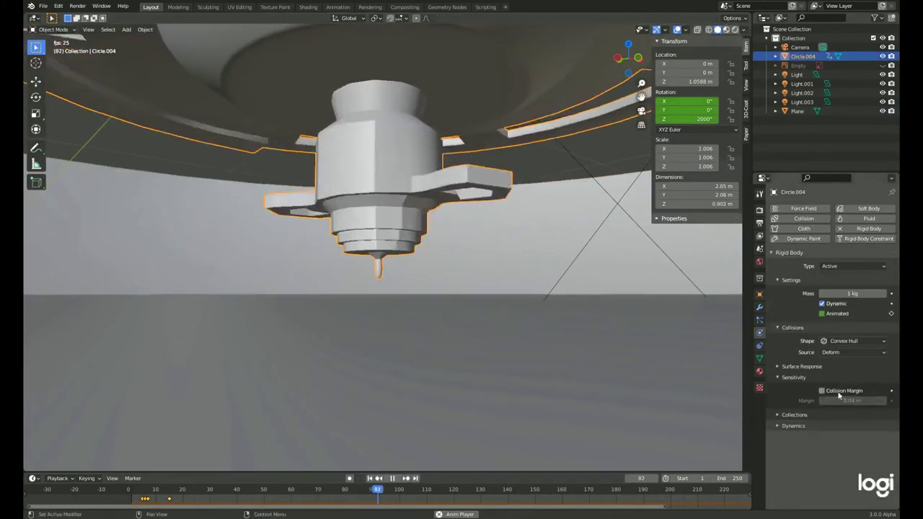
pyautogui.click(759, 248)
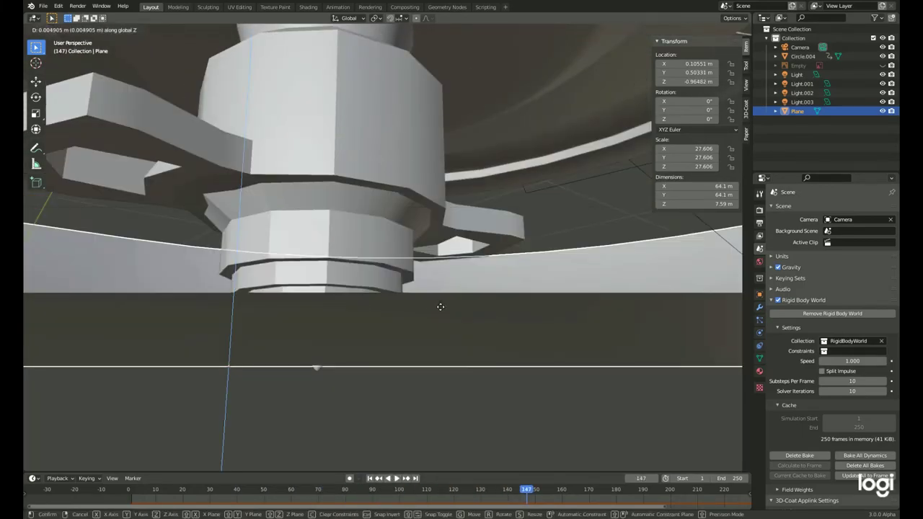
pyautogui.press('KP_0')
pyautogui.press('F12')
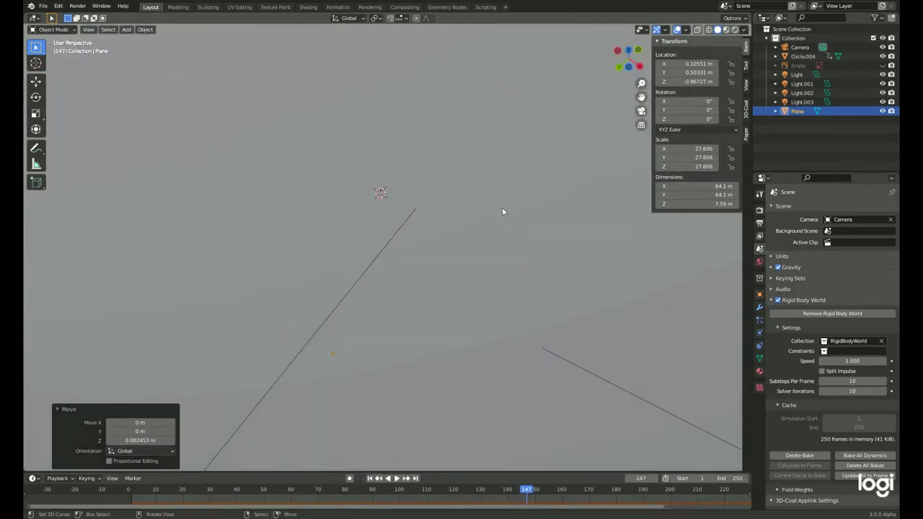